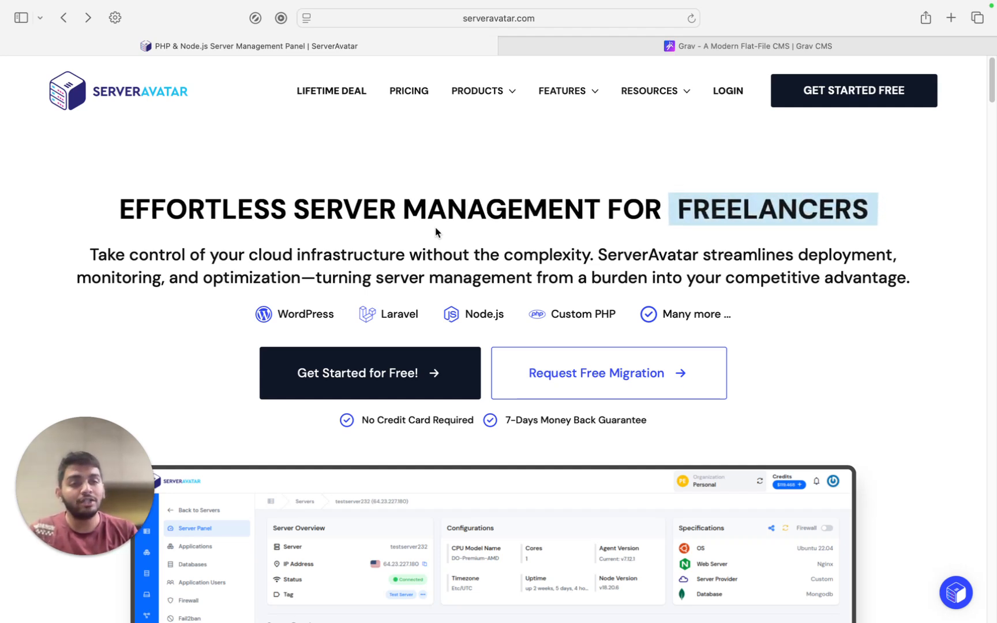
Look over the Grav CMS website and its GitHub repository.
click(745, 47)
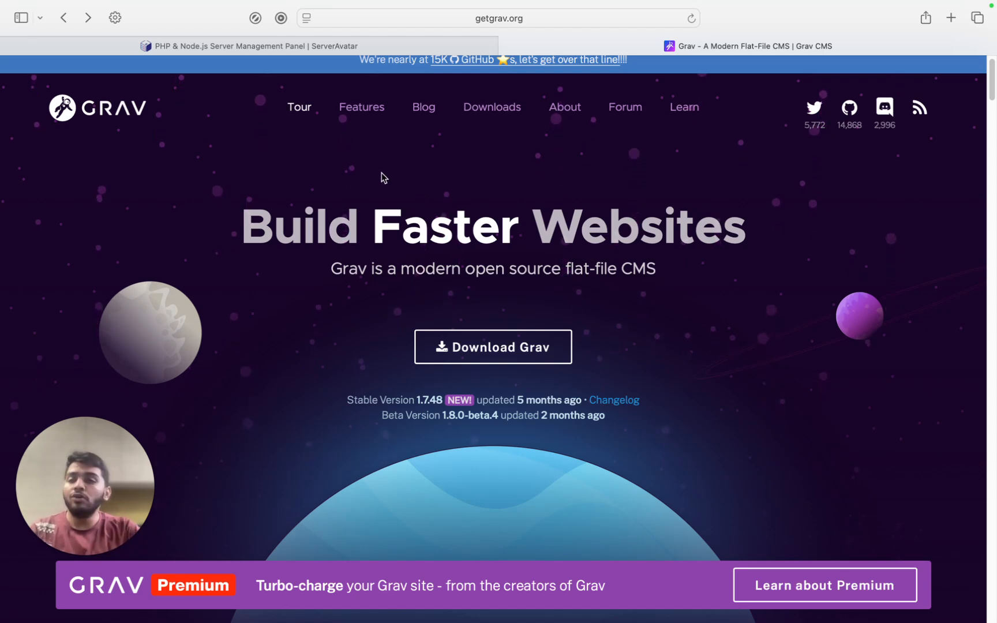
click(850, 115)
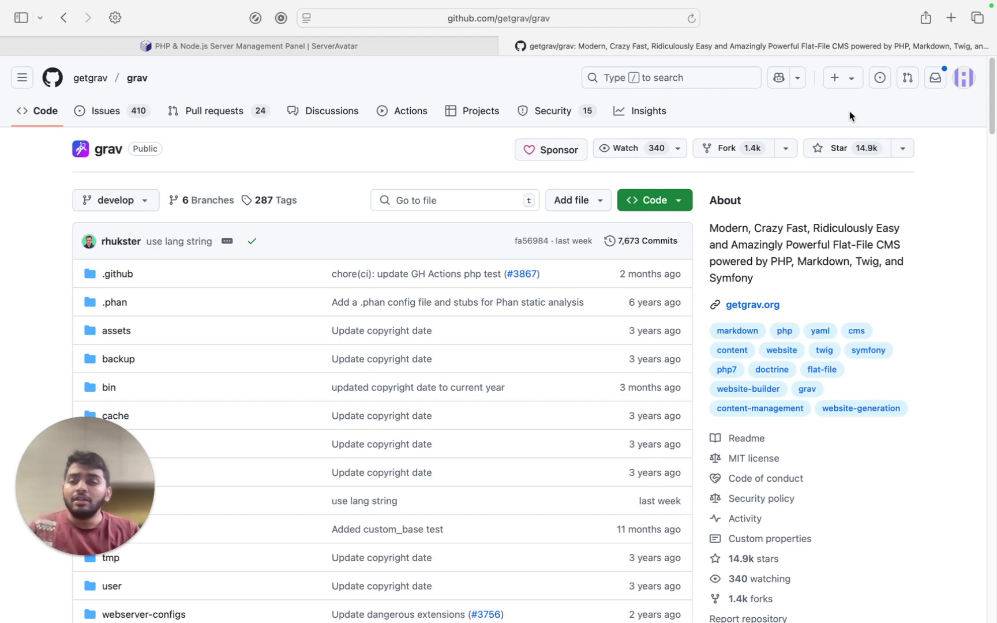
scroll(202, 199, down, 2)
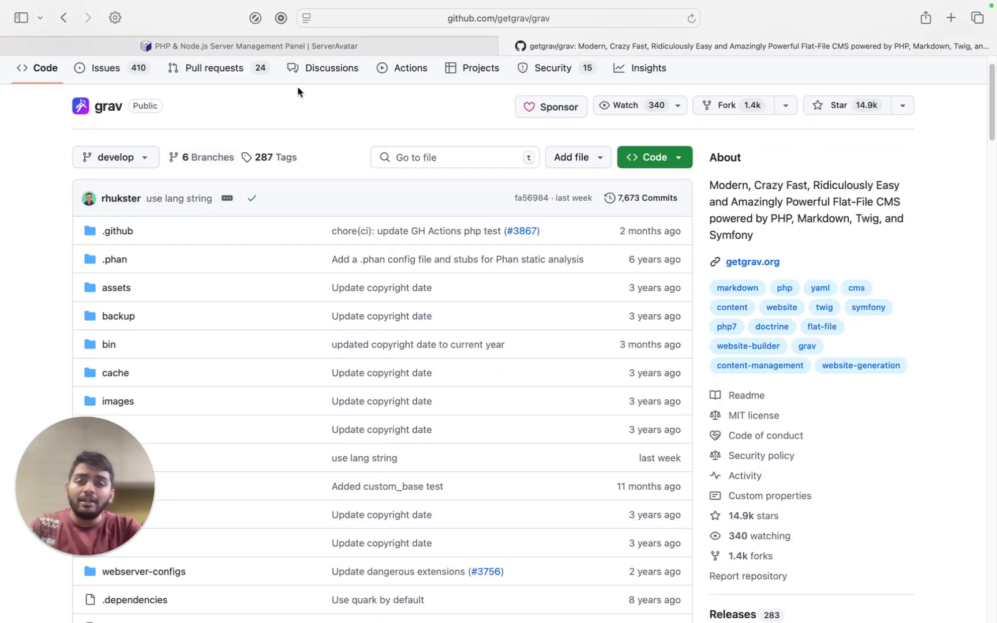
Return to the ServerAvatar site, log in to the dashboard and start connecting a new server.
click(298, 47)
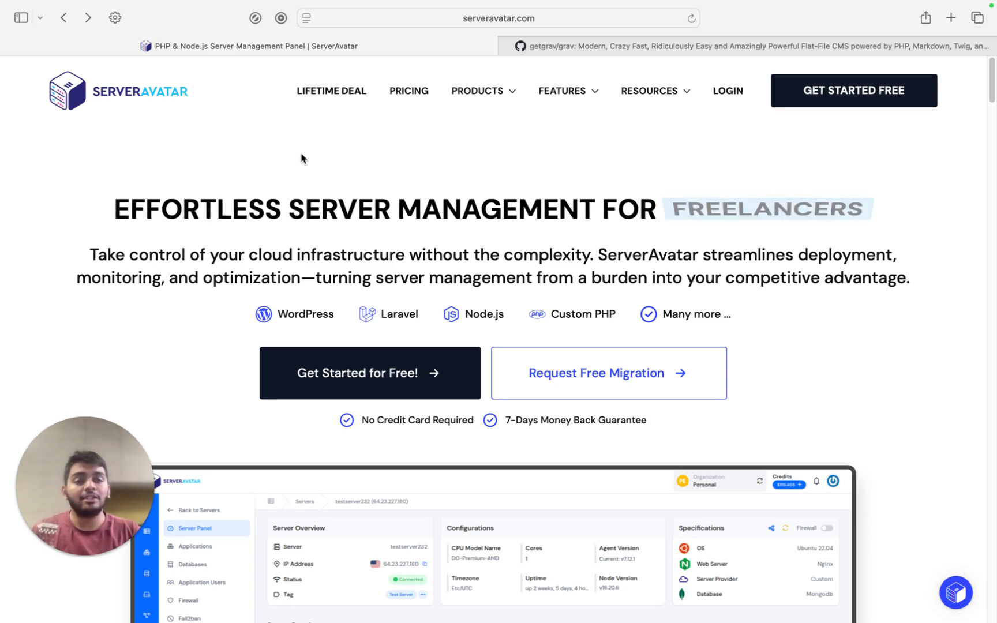
click(729, 91)
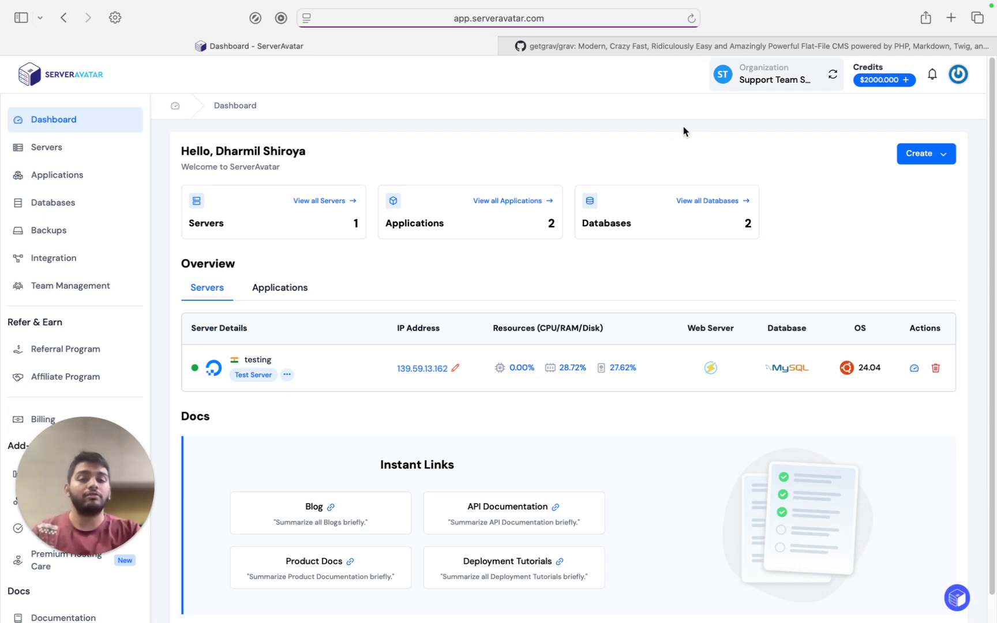
click(913, 157)
click(903, 183)
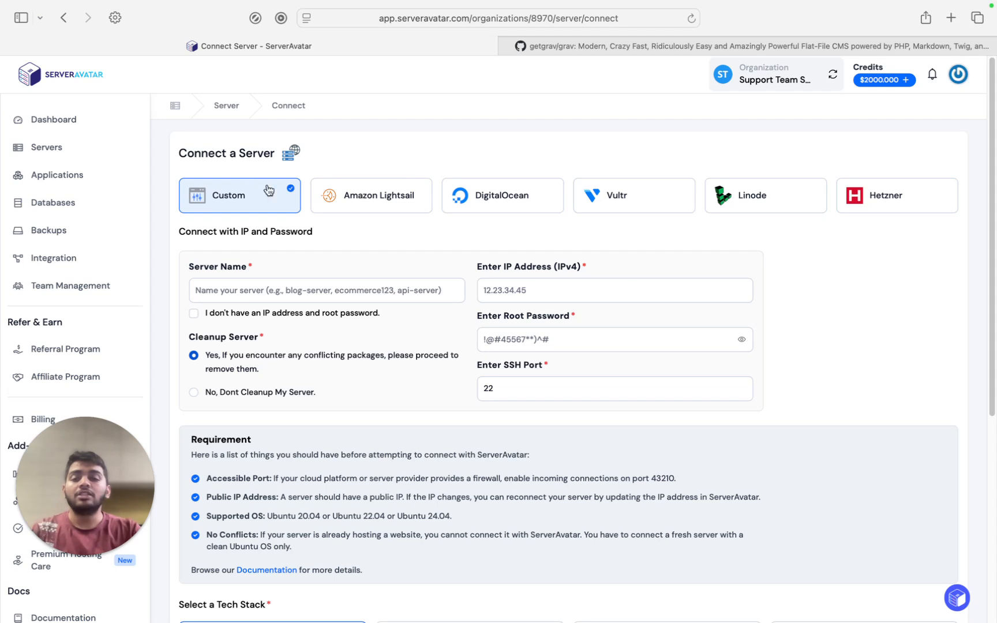
Compare the Amazon Lightsail, DigitalOcean, Vultr and Hetzner connection options, and return to the Custom provider.
click(351, 199)
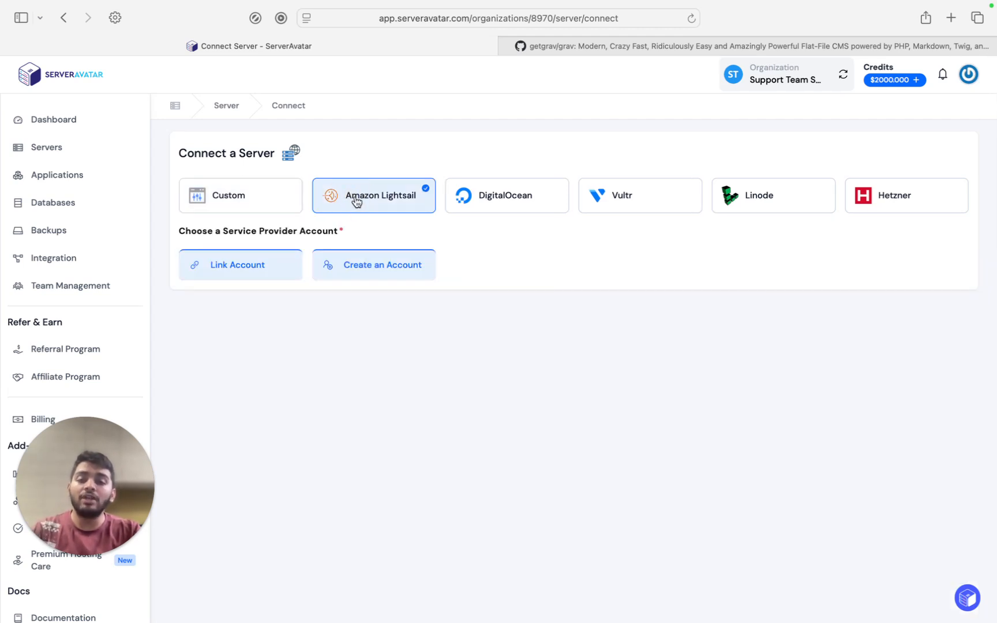
click(506, 201)
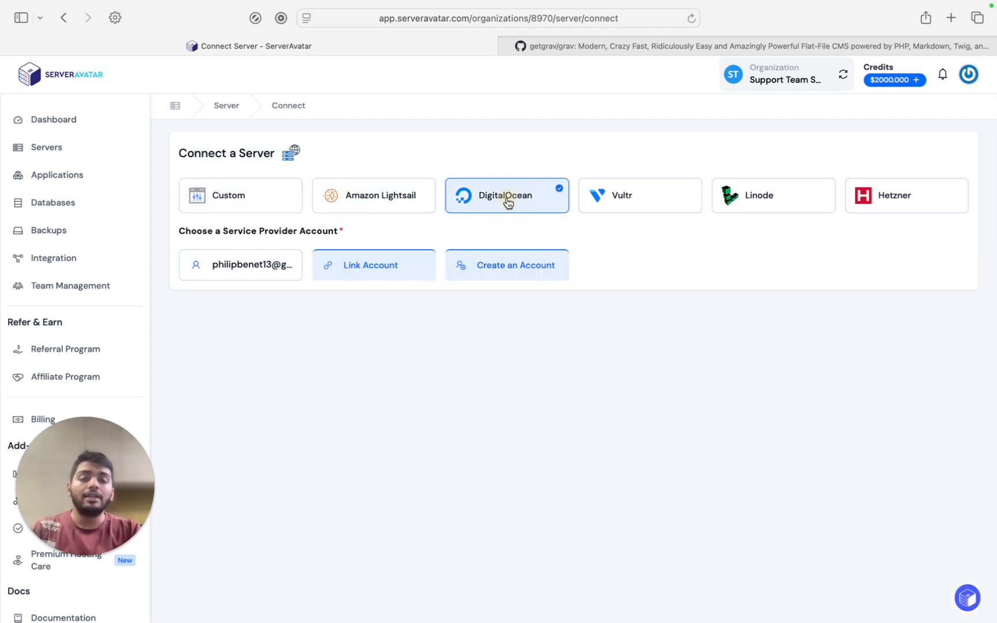
click(626, 202)
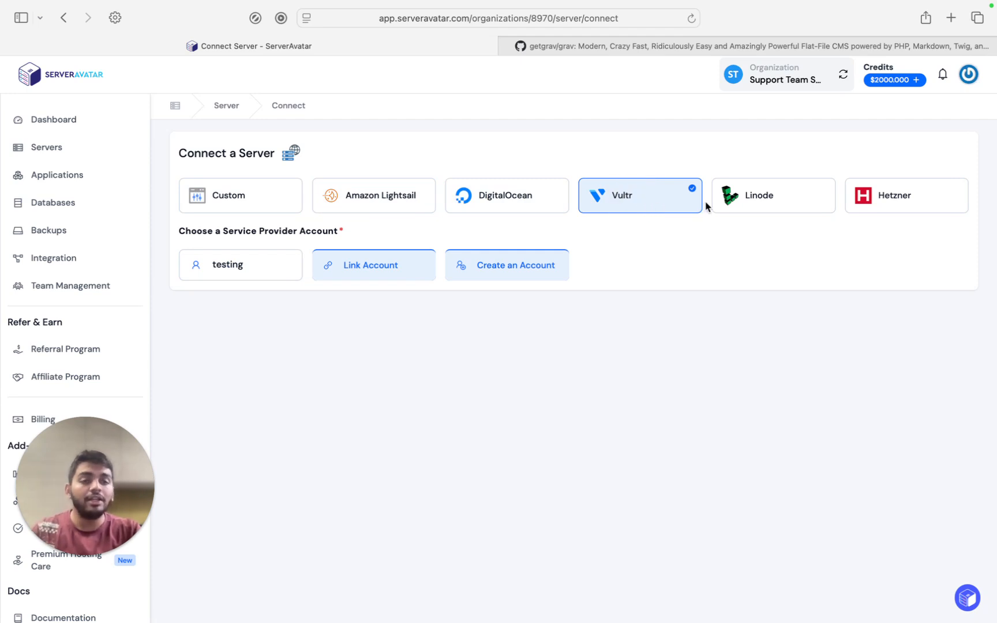
click(876, 205)
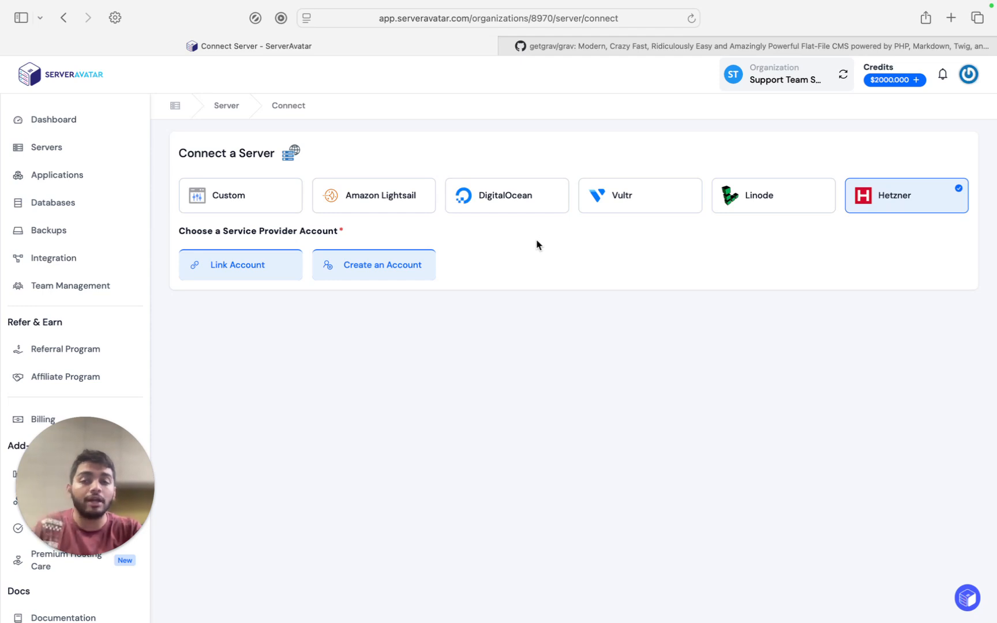
click(260, 212)
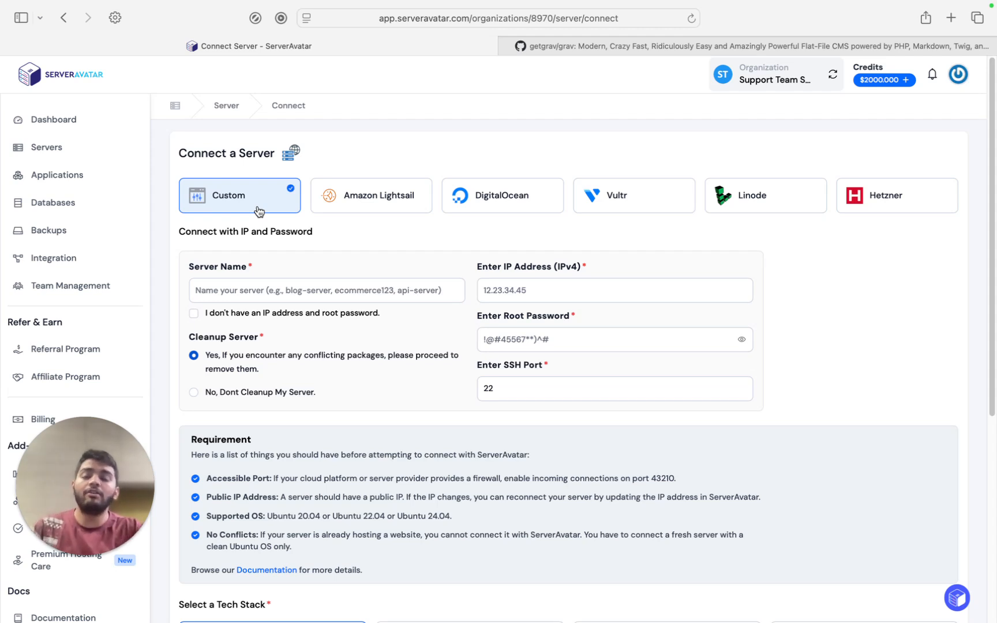
Specify that no IP address and root password are available, and name the server testing.
click(222, 292)
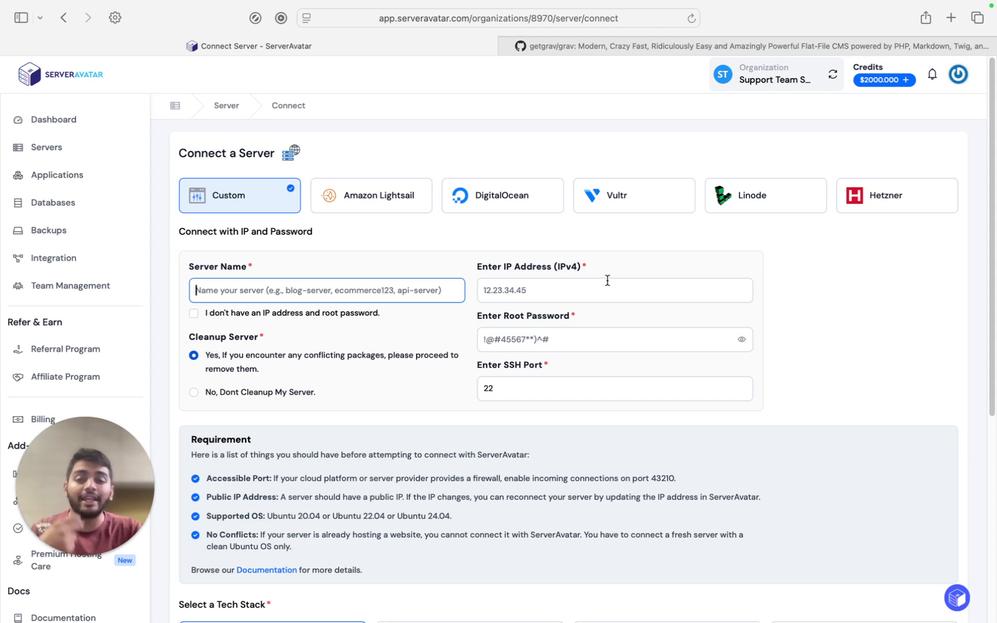
click(320, 313)
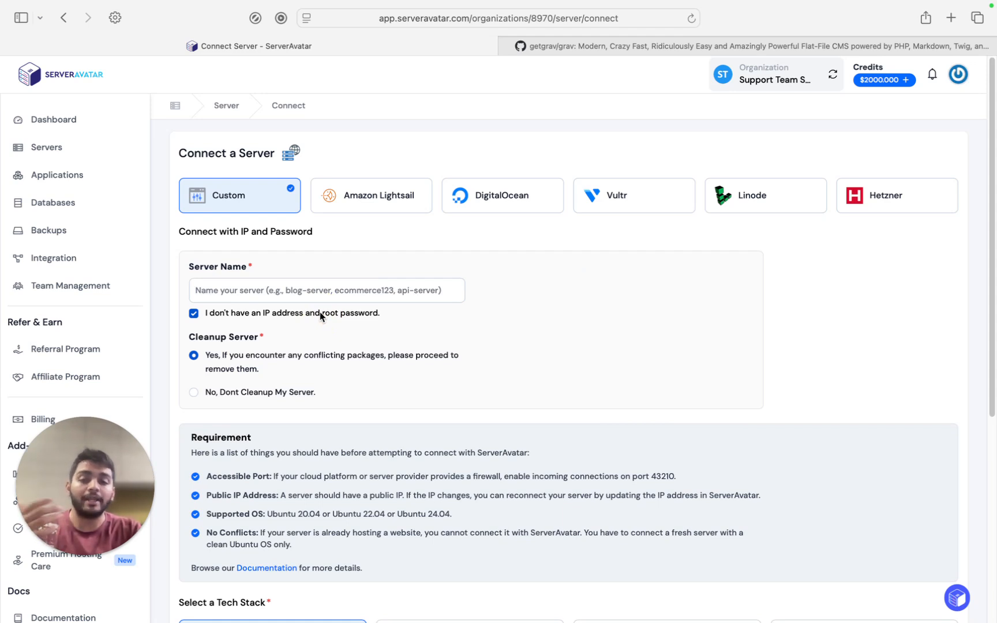
click(294, 290)
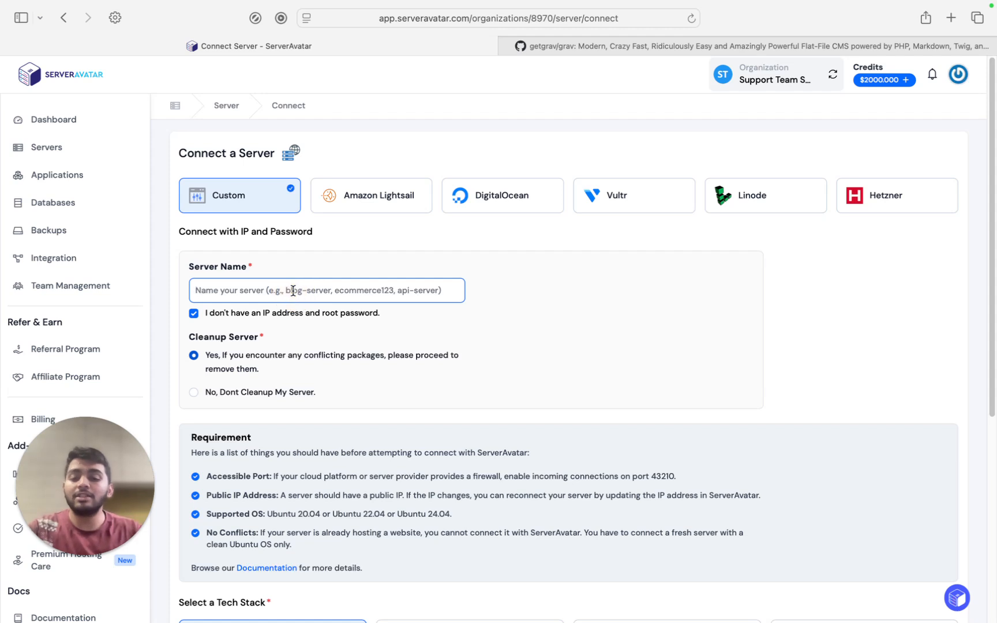
text(testing)
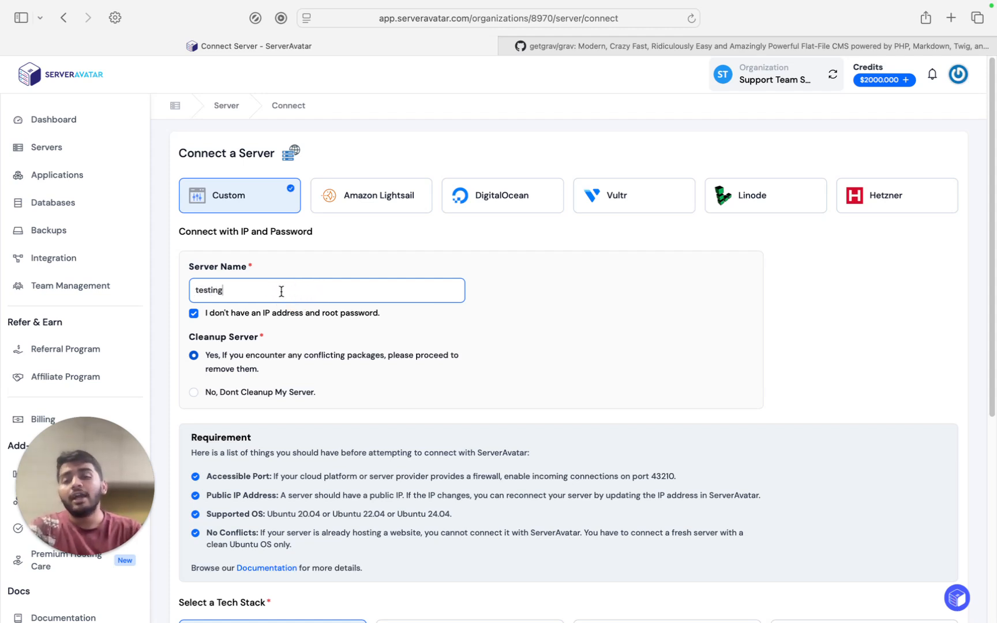
Choose not to clean up the server when connecting it.
scroll(280, 292, down, 2)
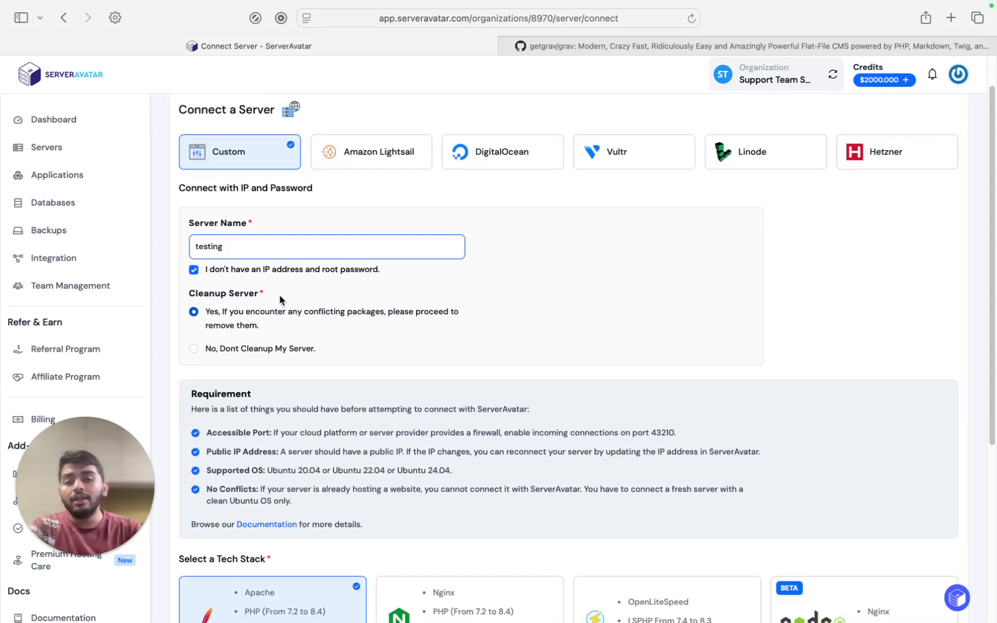
scroll(231, 315, down, 1)
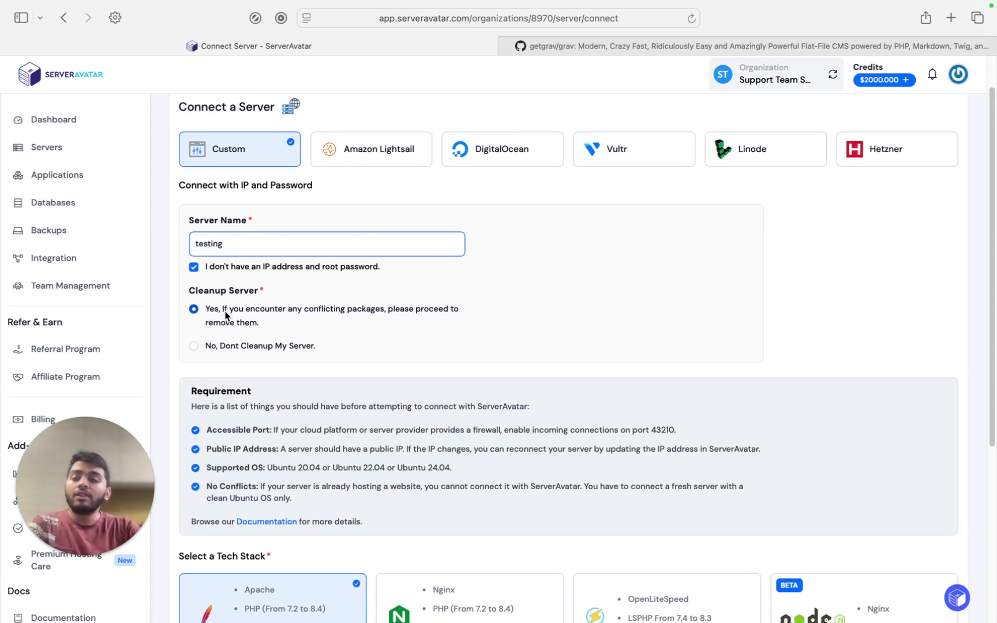
scroll(228, 308, down, 1)
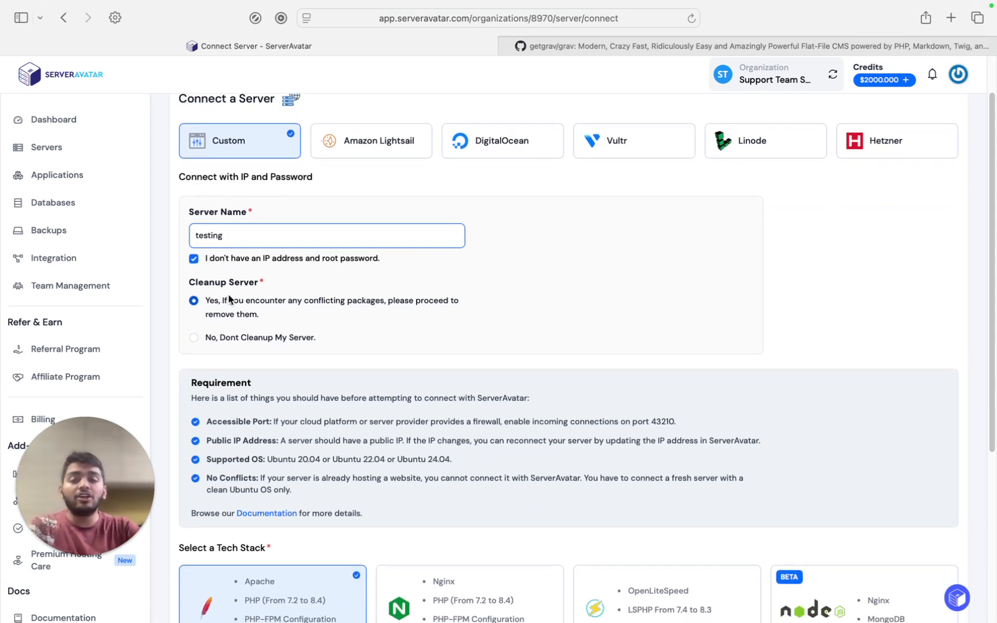
scroll(217, 323, down, 1)
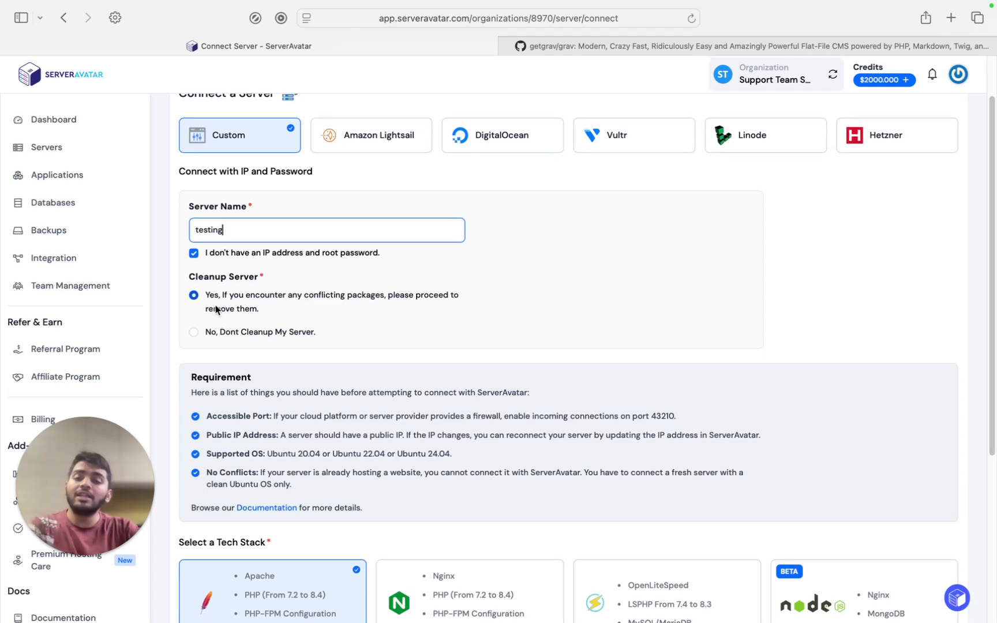
scroll(315, 312, down, 1)
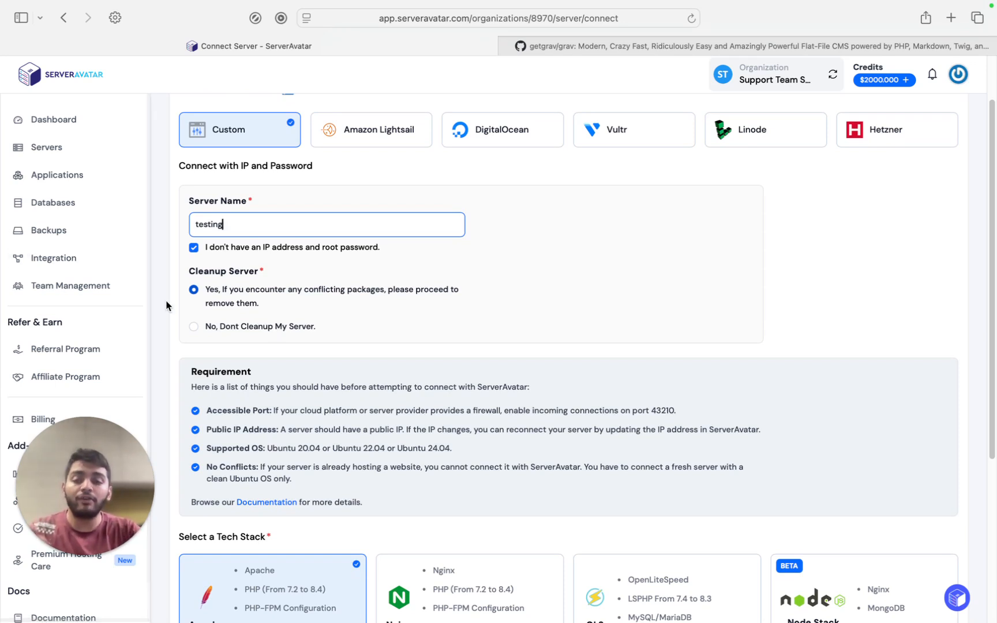
click(194, 327)
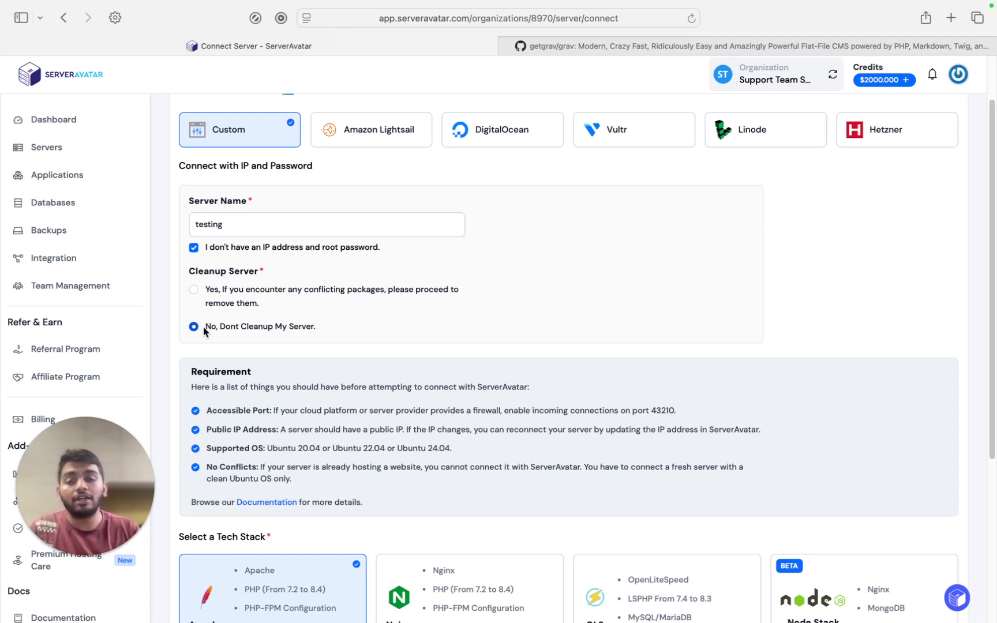
Read the server connection requirements on ports, public IP, supported OS and conflicts, down to the tech stack choices.
scroll(243, 342, down, 2)
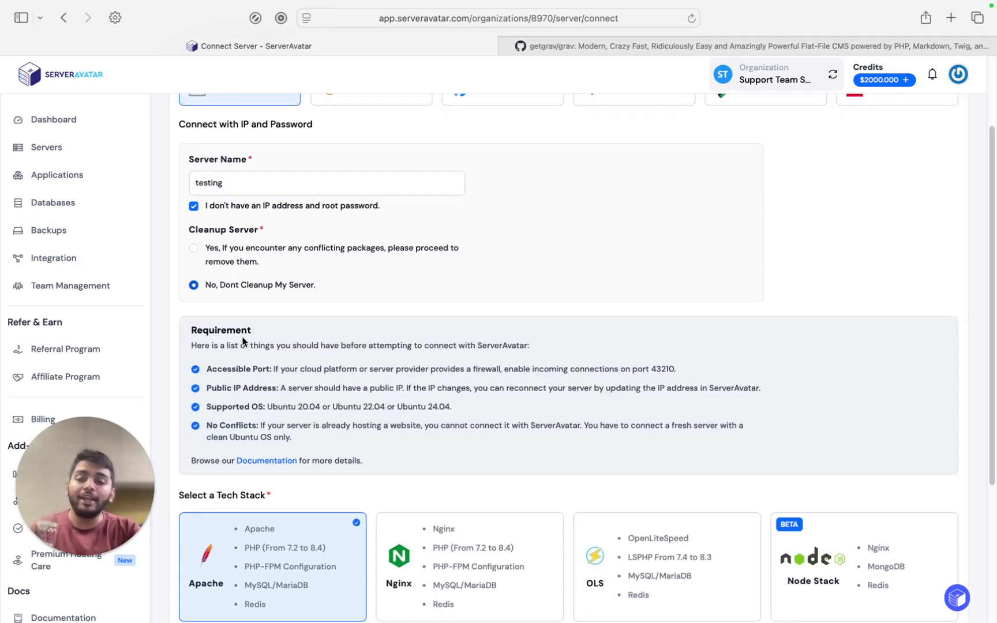
scroll(243, 341, down, 3)
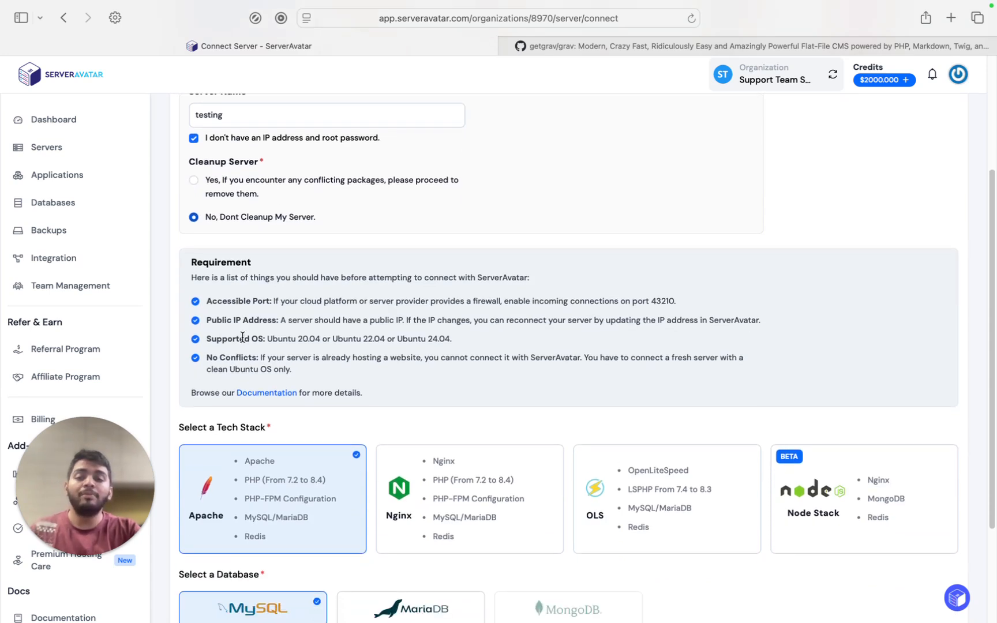
scroll(243, 337, down, 1)
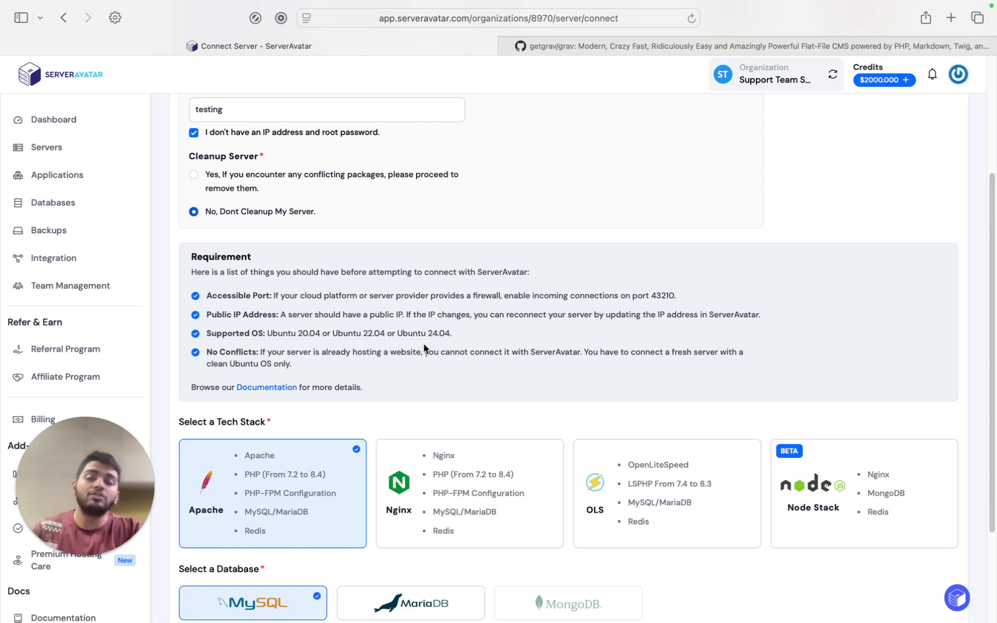
scroll(206, 362, down, 1)
scroll(205, 362, down, 5)
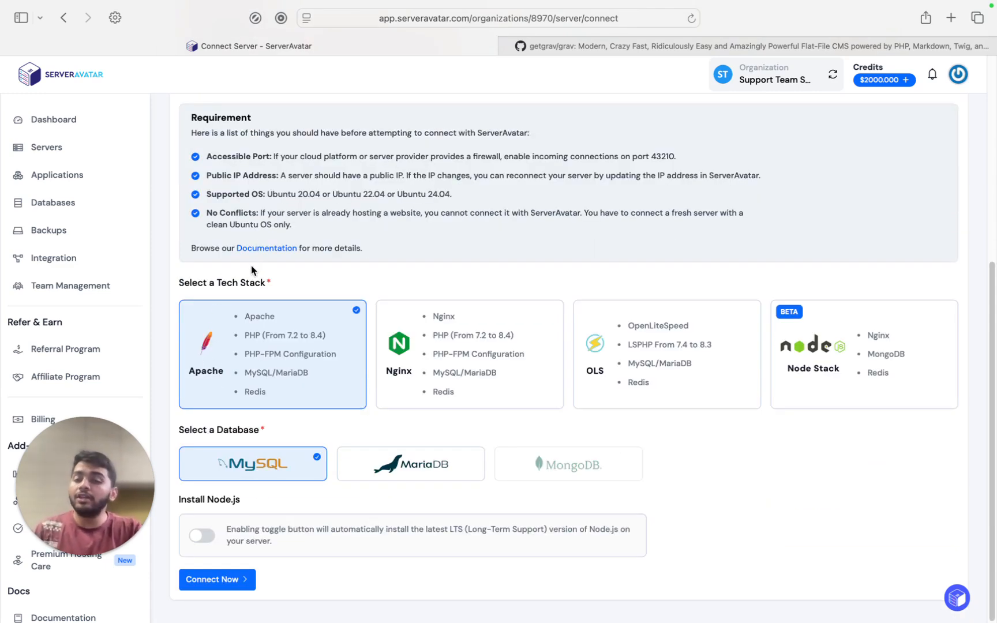
Compare the Nginx, OLS and Node Stack tech stacks with Apache, and finish with Apache selected.
click(421, 353)
click(305, 349)
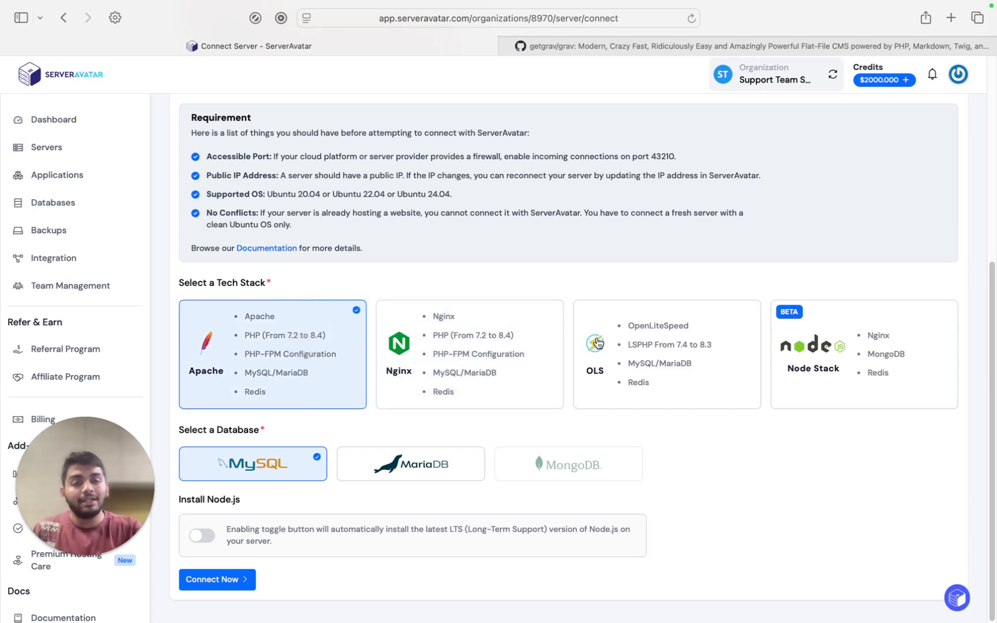
click(633, 344)
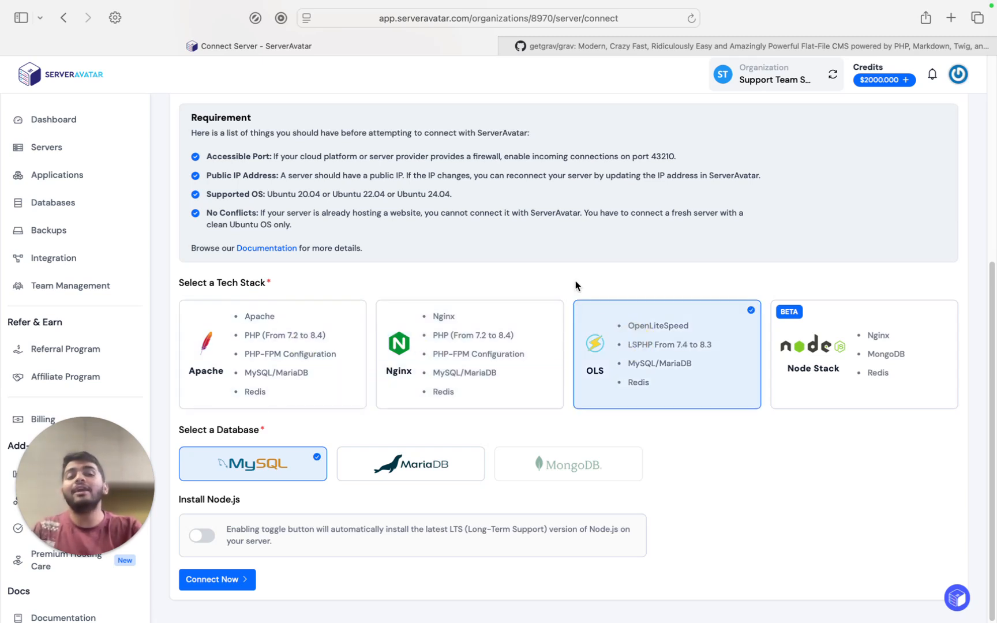
click(826, 360)
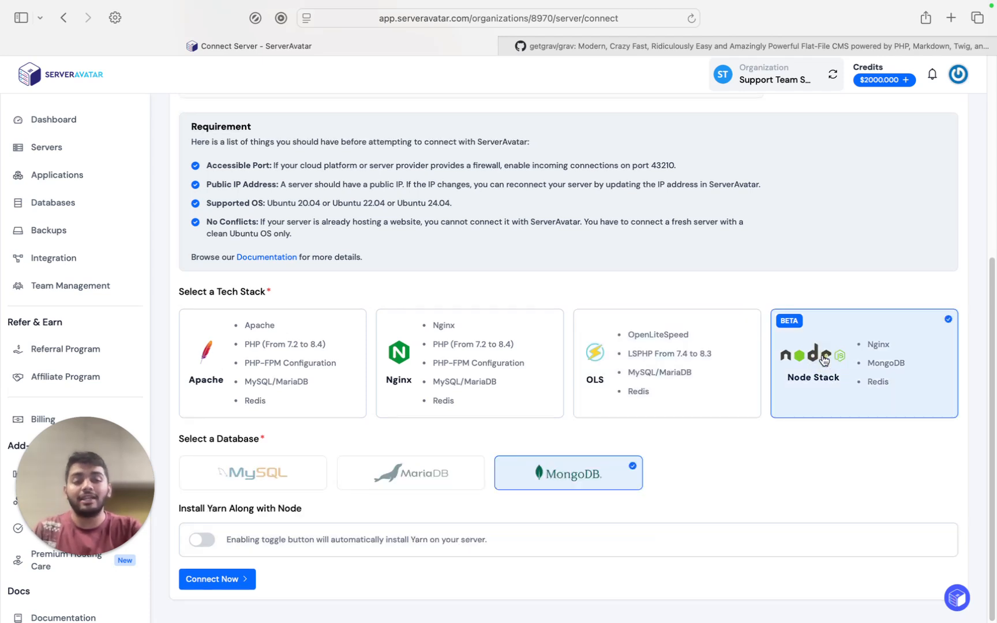
click(280, 365)
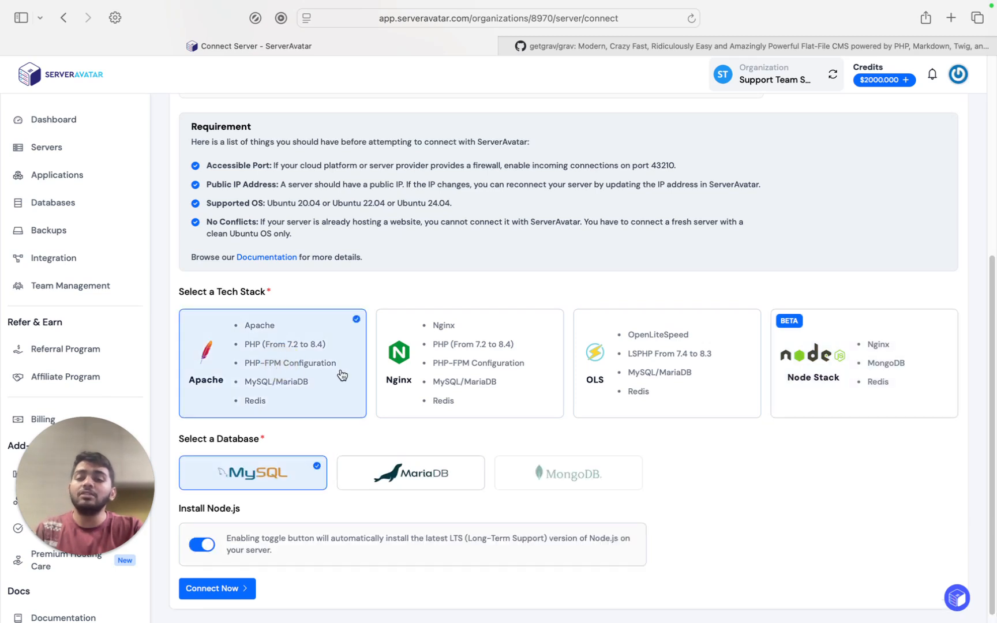
click(434, 377)
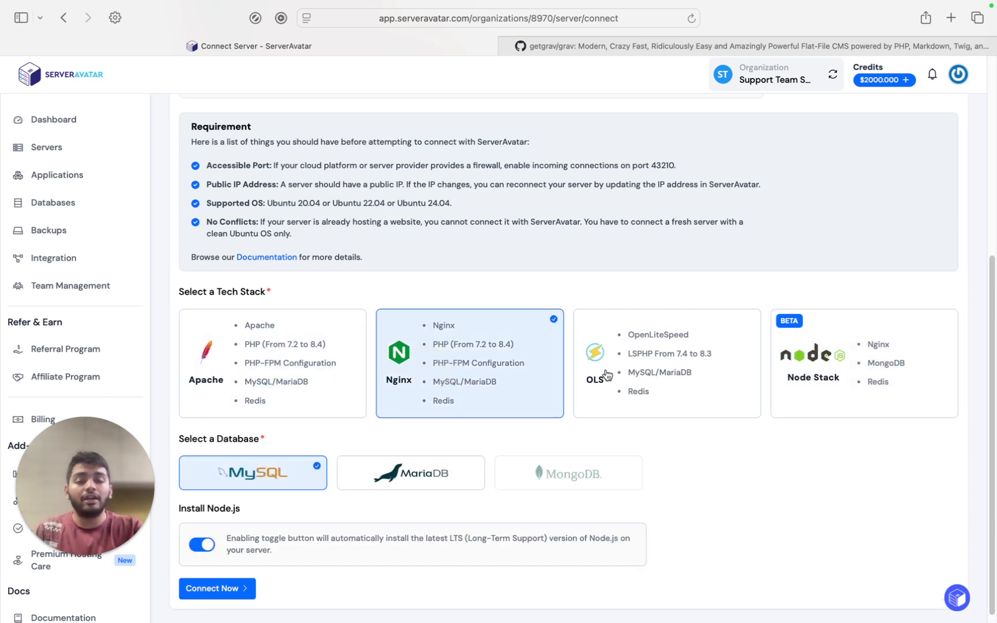
click(311, 363)
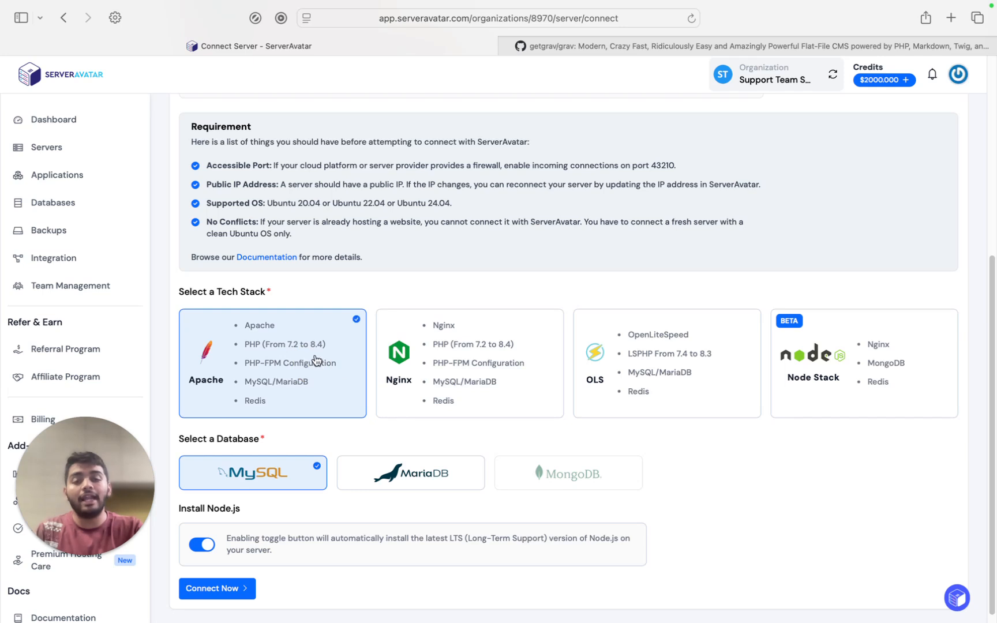
click(433, 372)
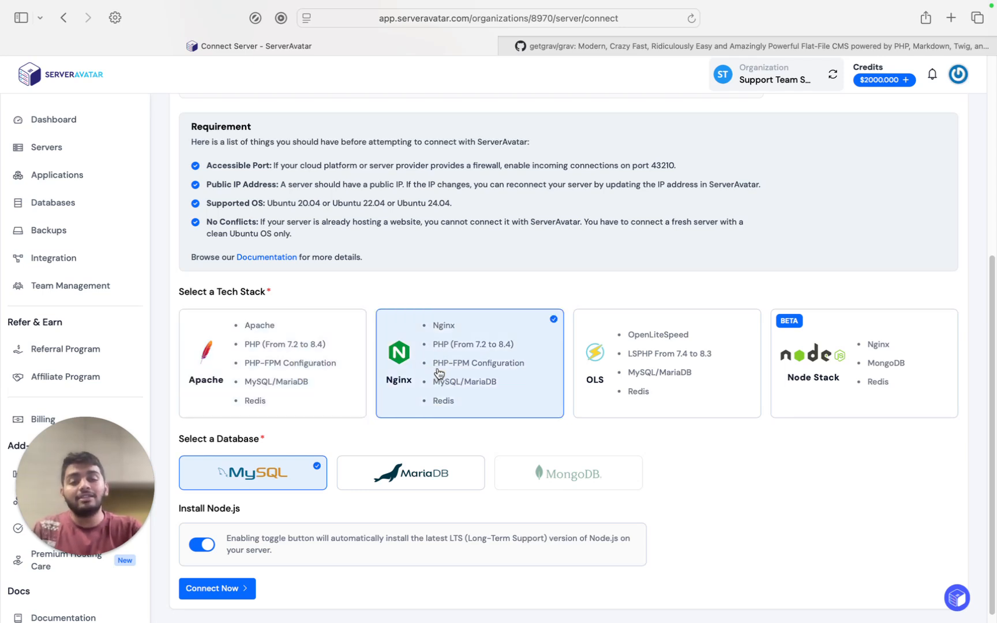
click(661, 378)
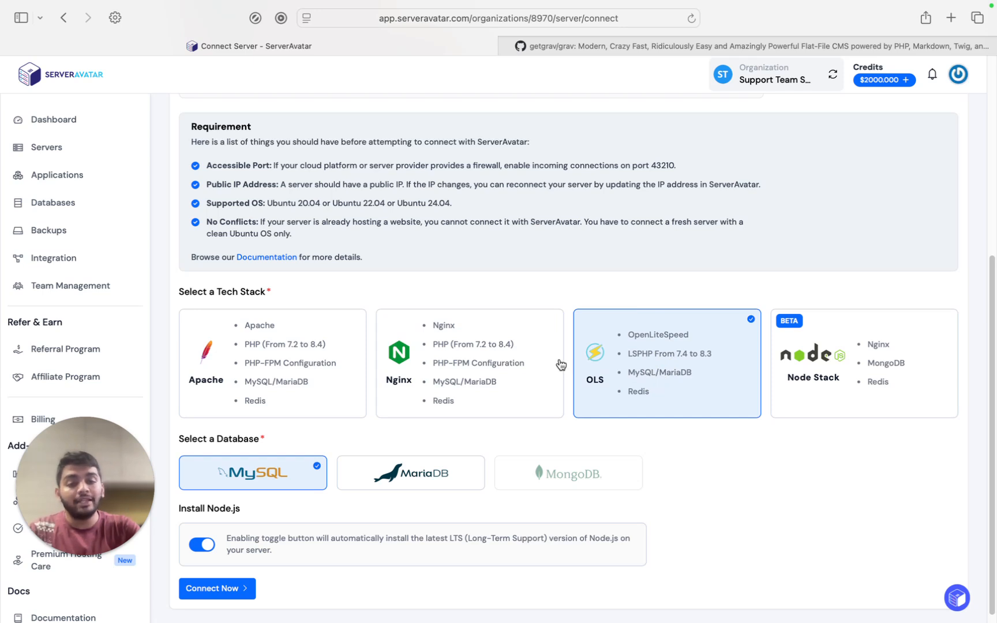
click(827, 378)
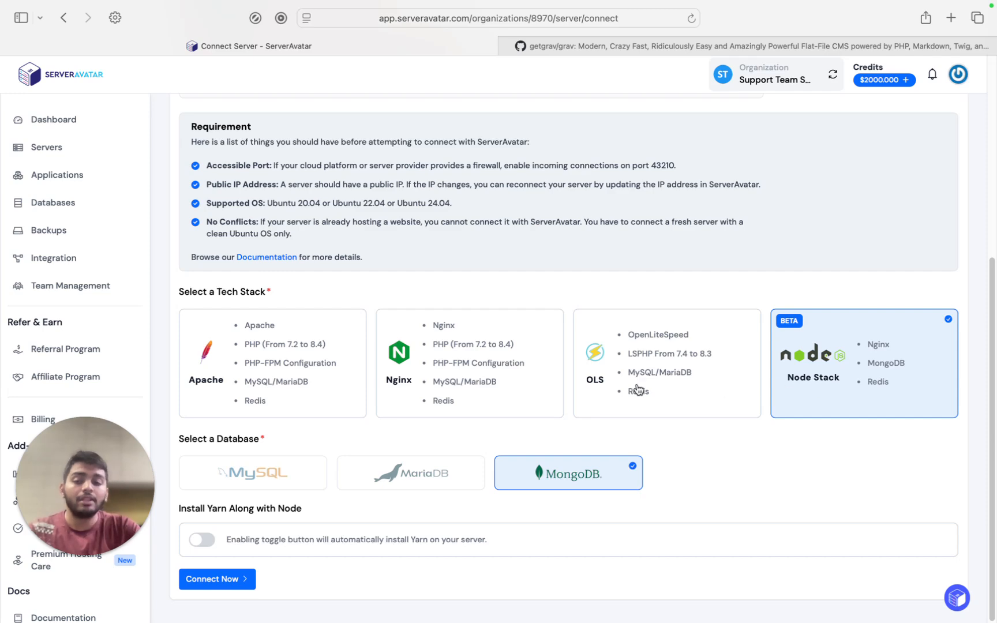
click(326, 364)
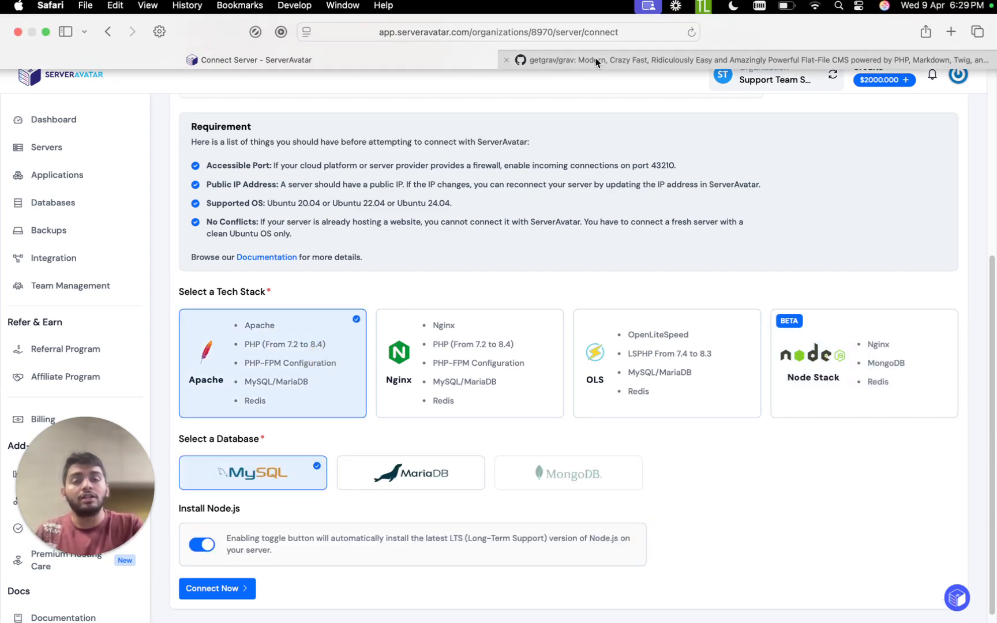
Check the languages used in the Grav repository on GitHub, and return to the server connection form.
click(597, 46)
scroll(702, 294, down, 5)
scroll(701, 295, down, 5)
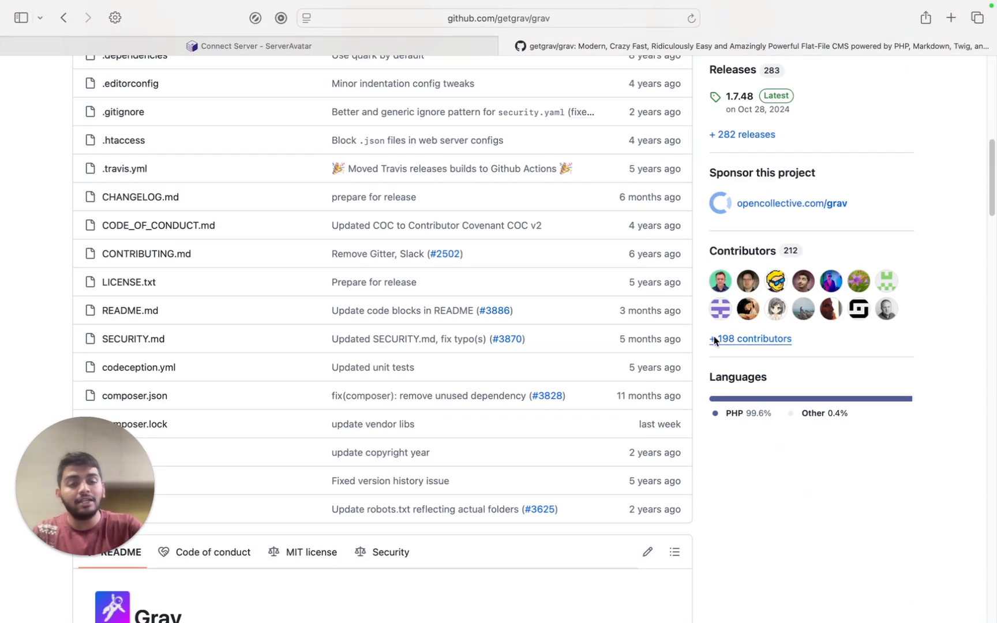
click(425, 45)
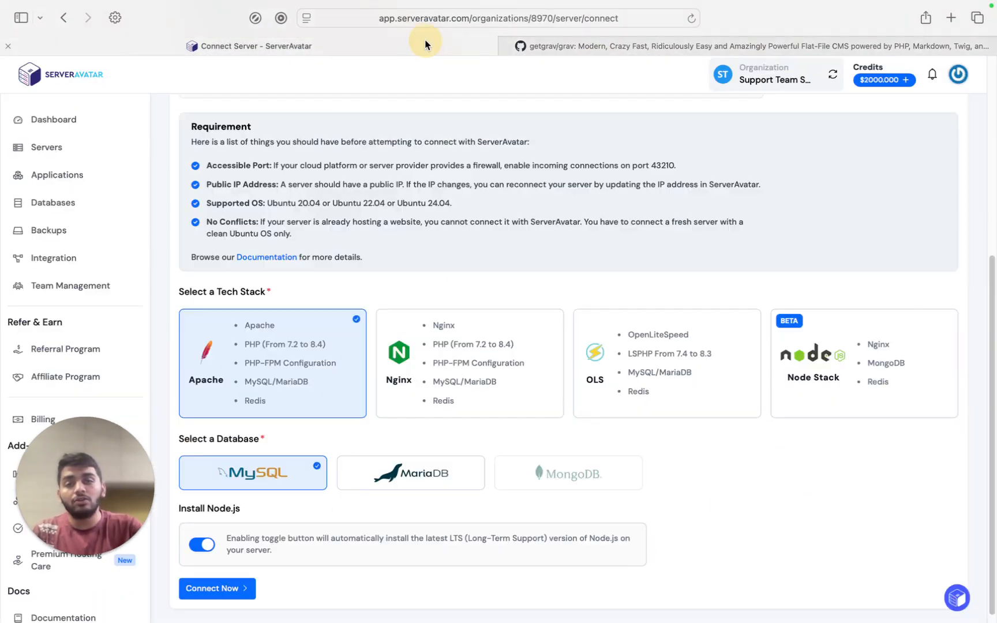
Submit the server connection settings with MySQL and Node.js installation enabled, and copy the generated install command.
scroll(440, 272, down, 1)
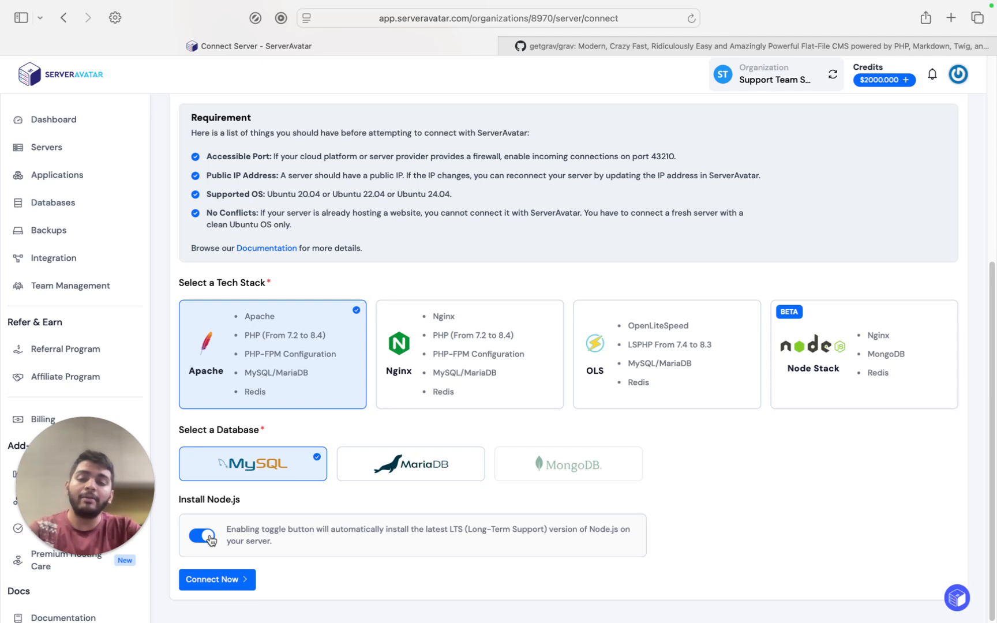
click(230, 579)
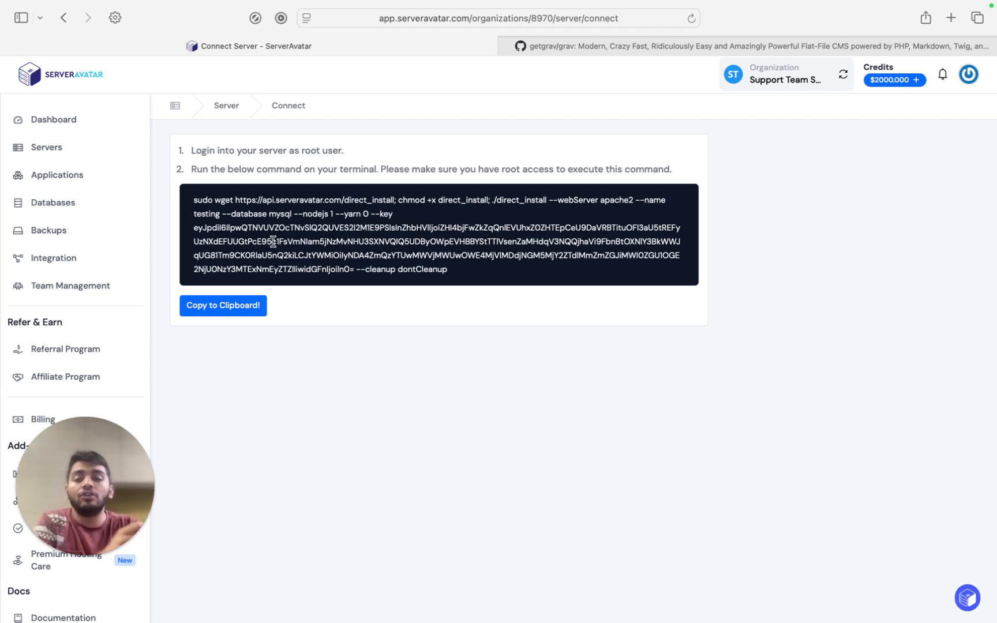
click(234, 315)
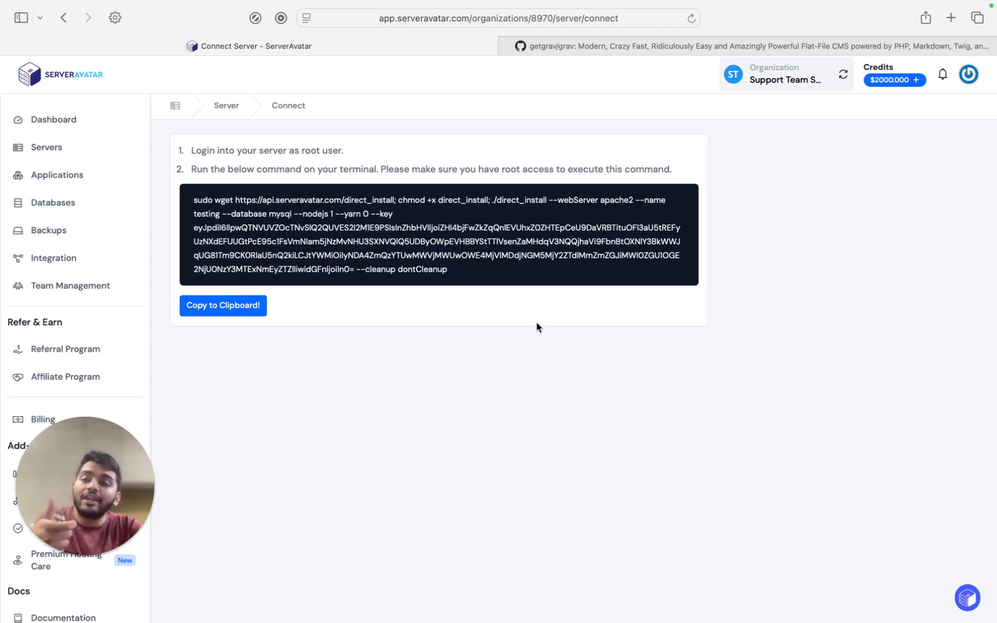
Open the form for creating a new application on the already connected testing server.
click(92, 122)
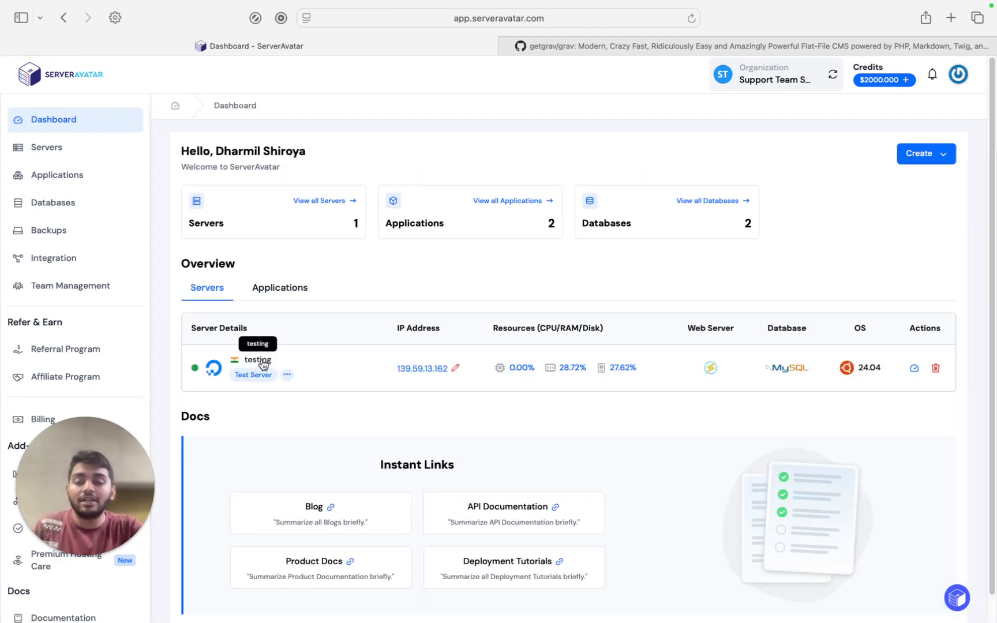
click(258, 360)
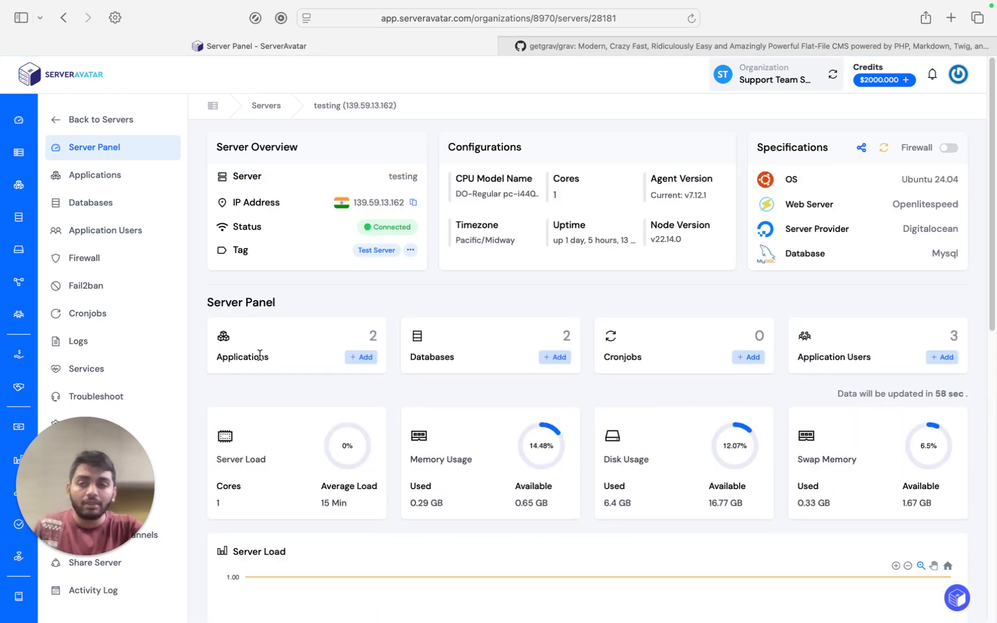
click(118, 177)
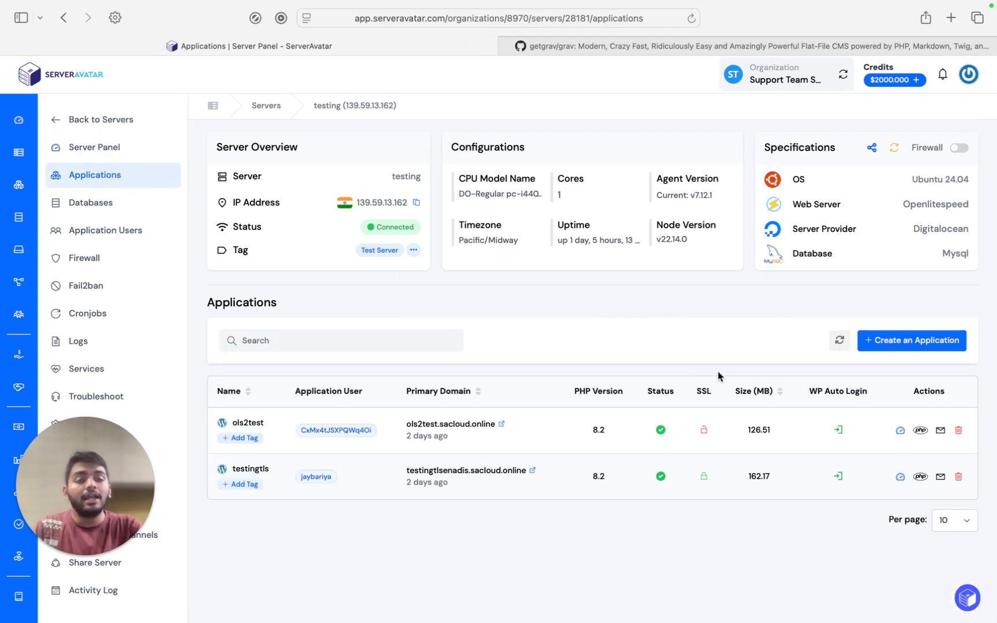
click(936, 341)
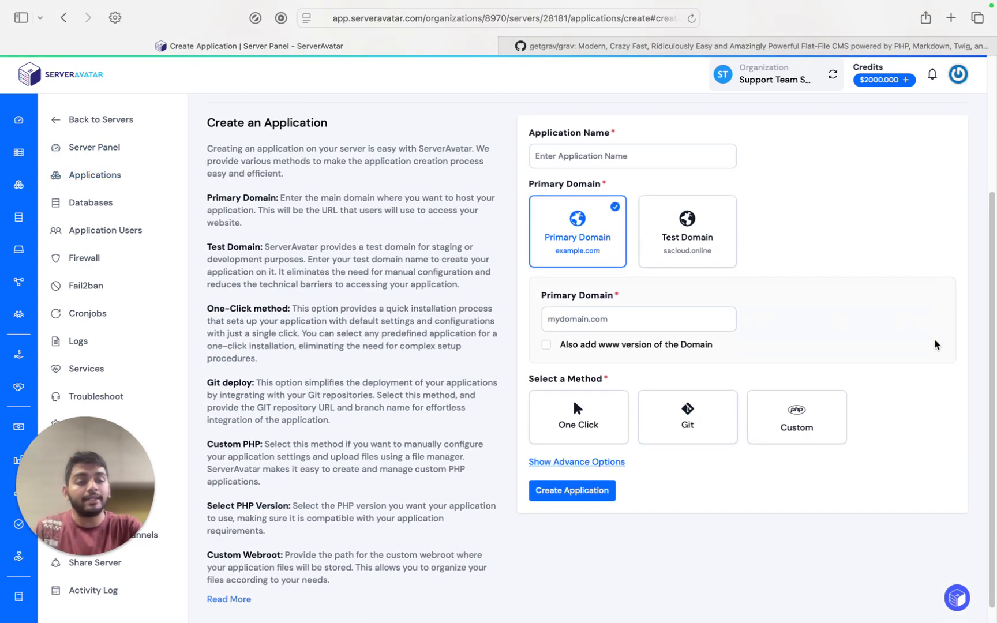
Name the new application GraveCMS.
scroll(808, 342, up, 2)
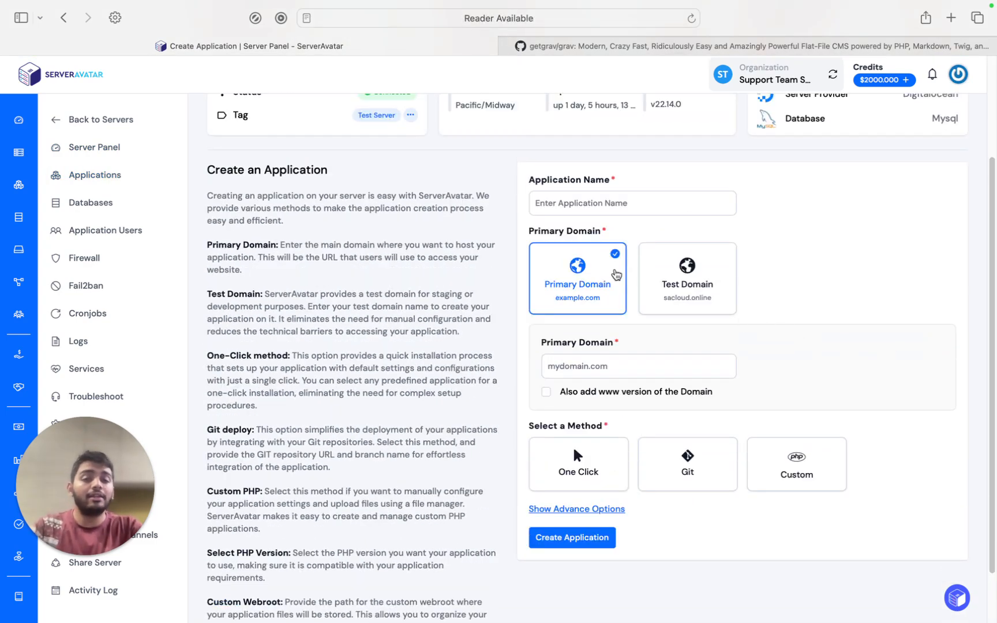
click(609, 204)
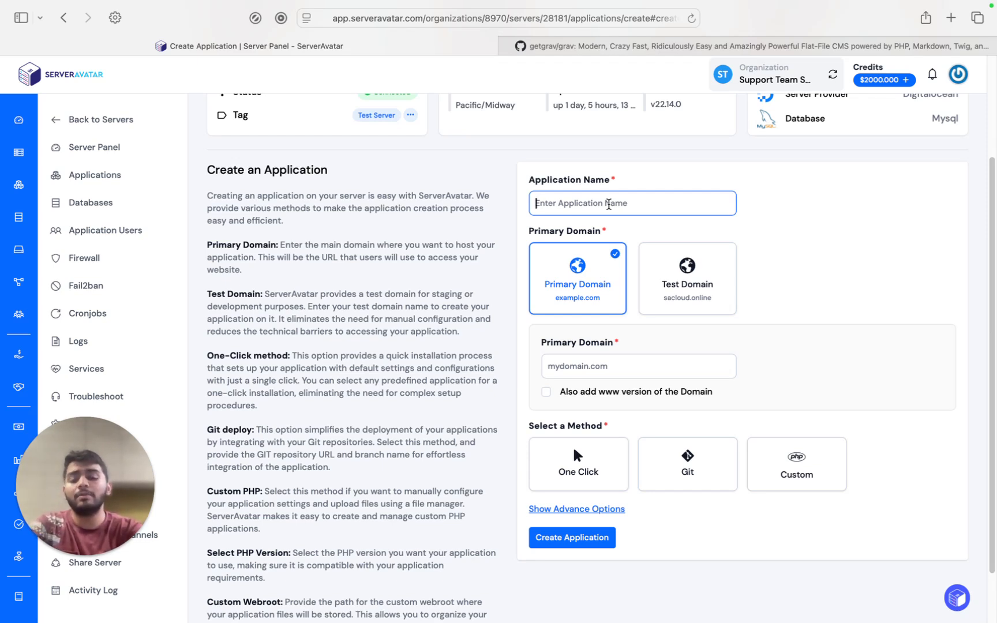
text(Grave)
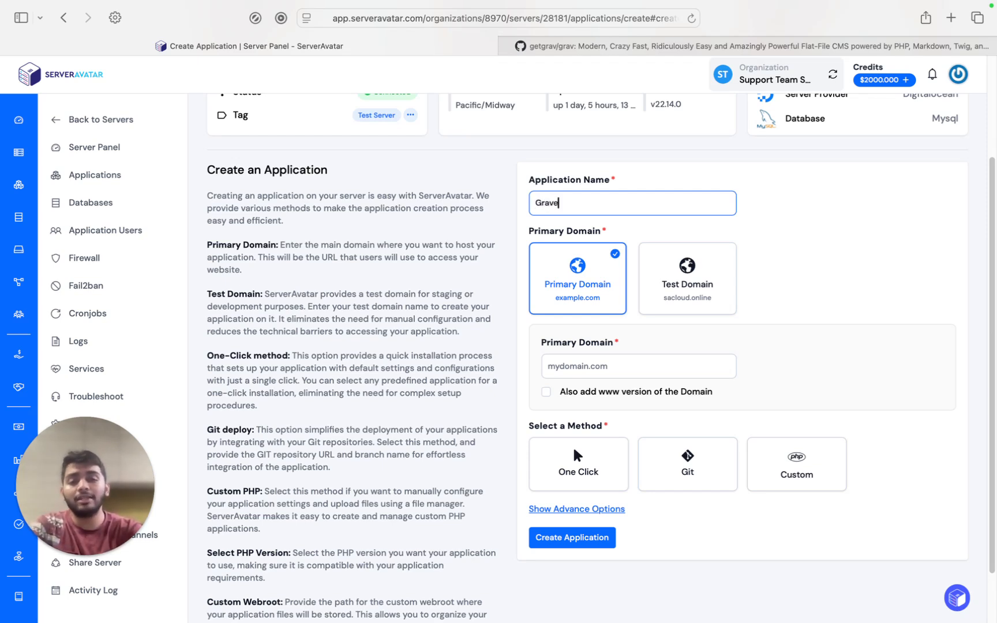
text(CMS)
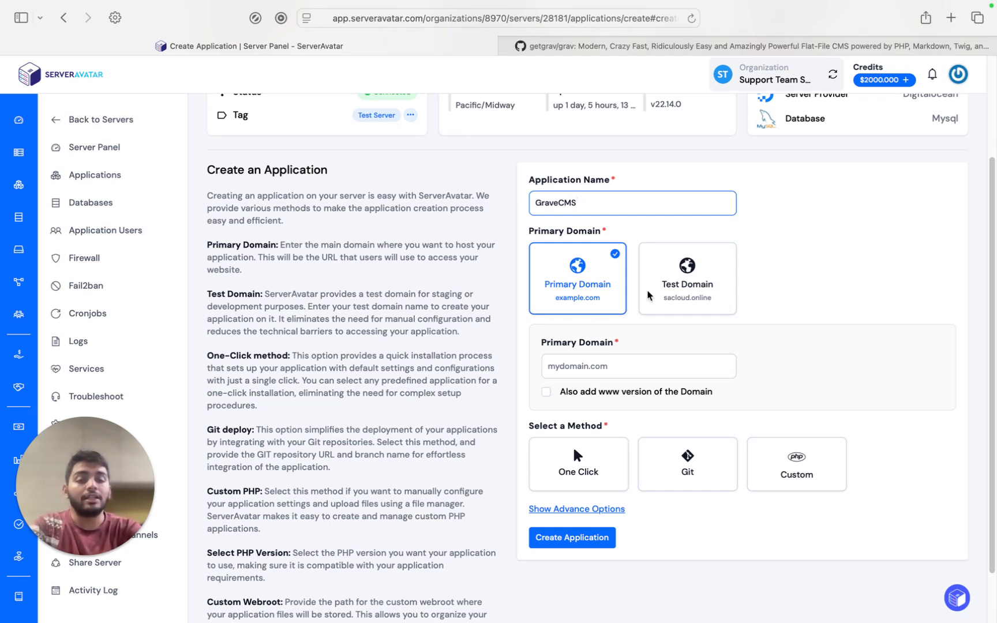
Host the application on a test domain with the subdomain gravecms under .sacloud.online.
click(691, 291)
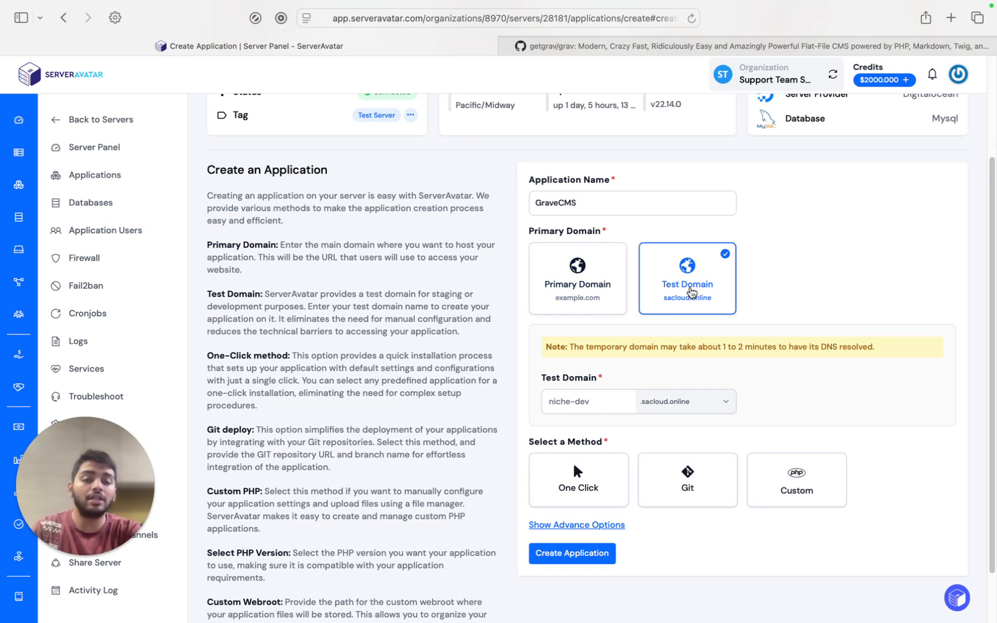
click(563, 401)
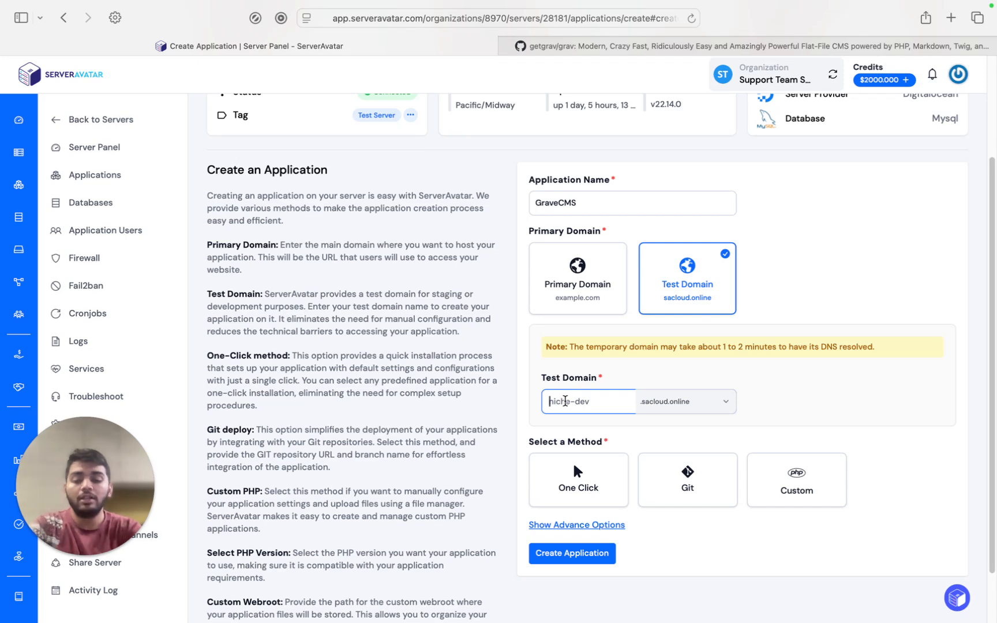
text(grave)
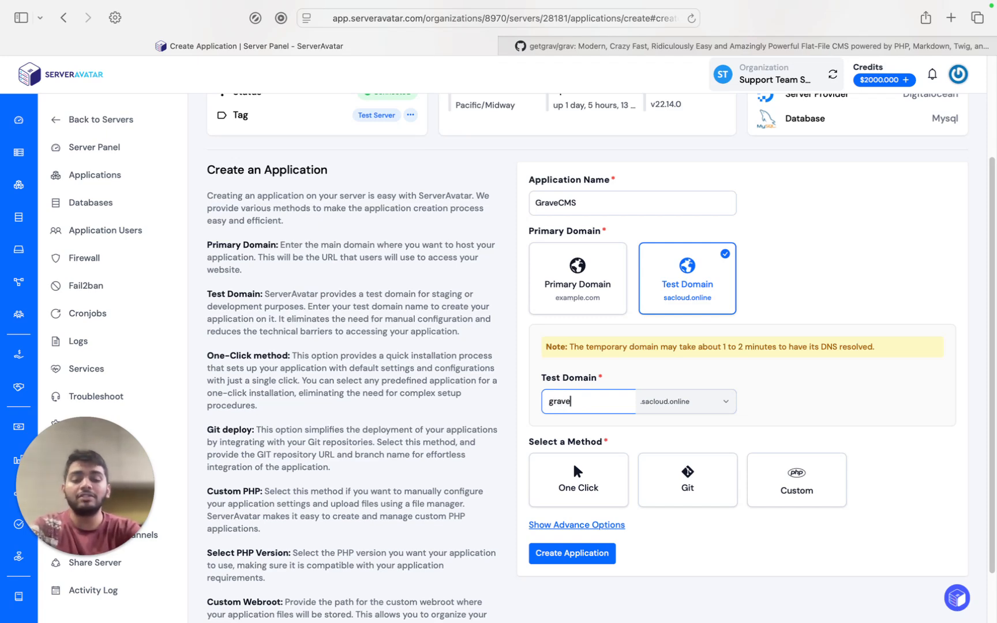
text(cms)
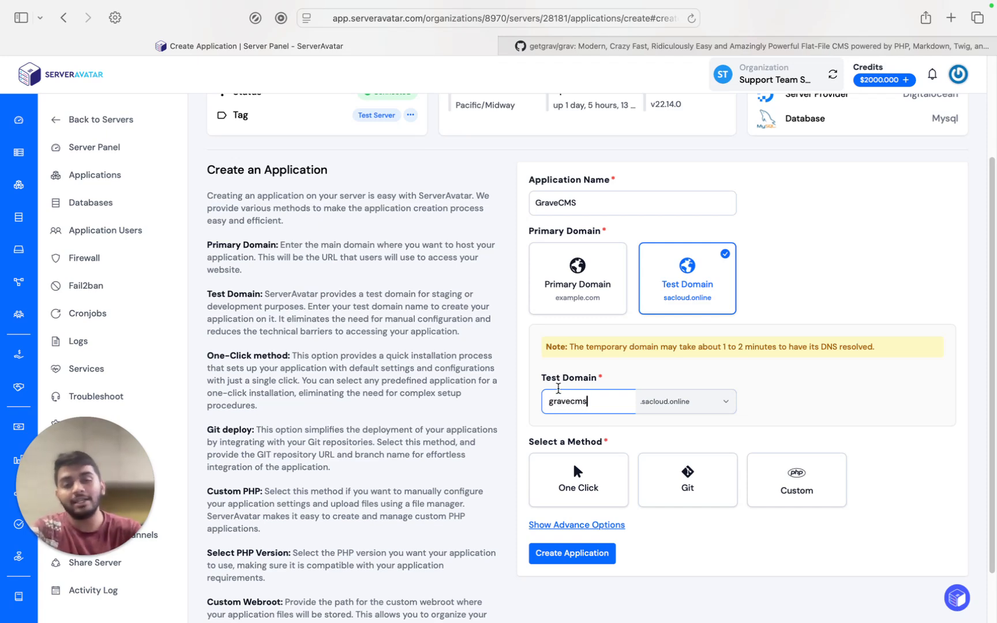
Choose Git as the deployment method with Github as the service provider and a public repository.
scroll(663, 487, down, 2)
scroll(663, 486, down, 1)
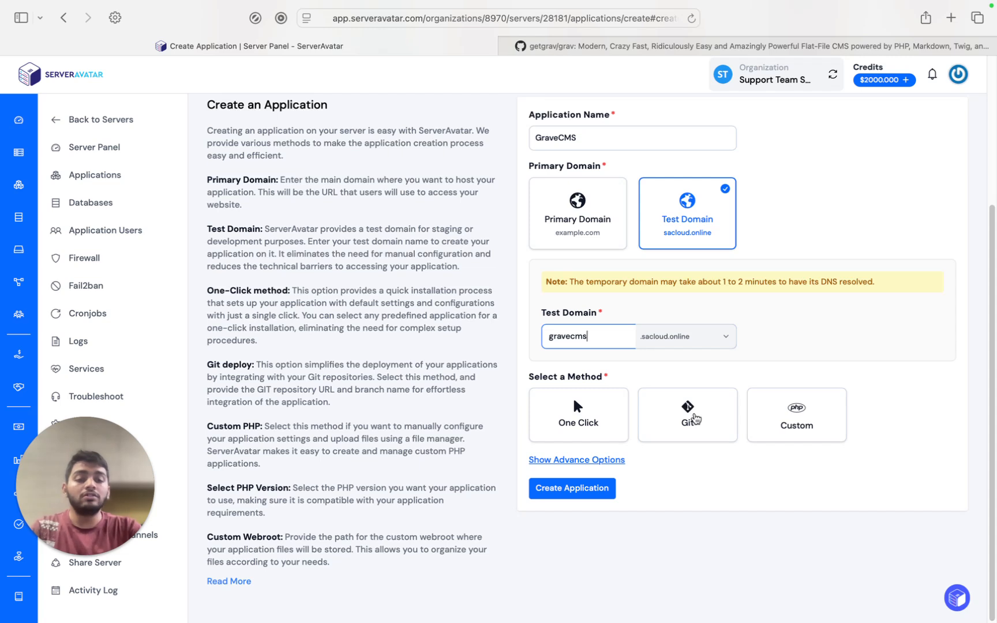
click(695, 421)
scroll(695, 421, down, 1)
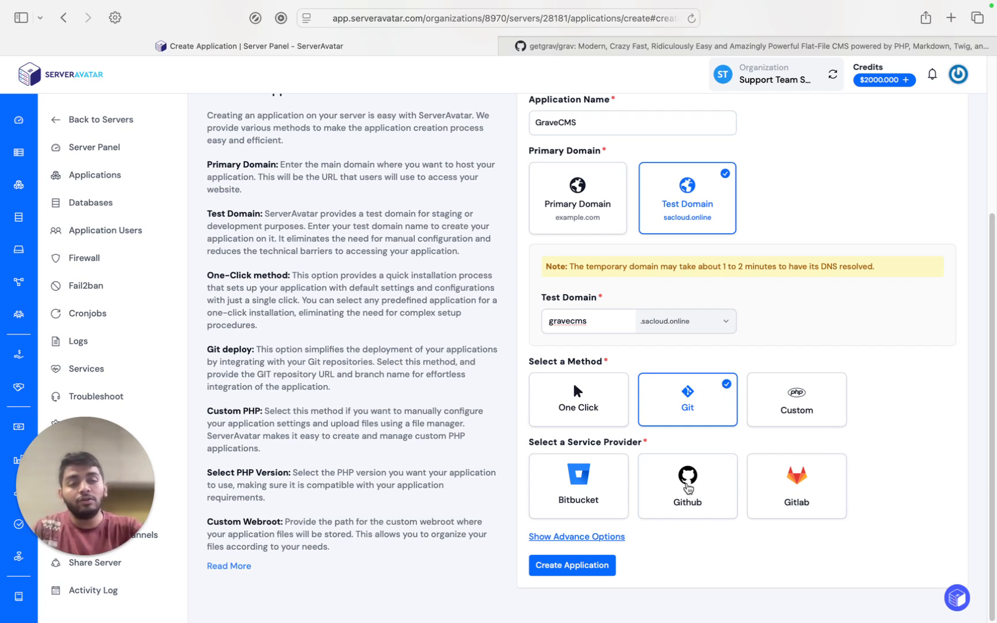
click(688, 485)
scroll(686, 486, down, 4)
scroll(686, 486, down, 3)
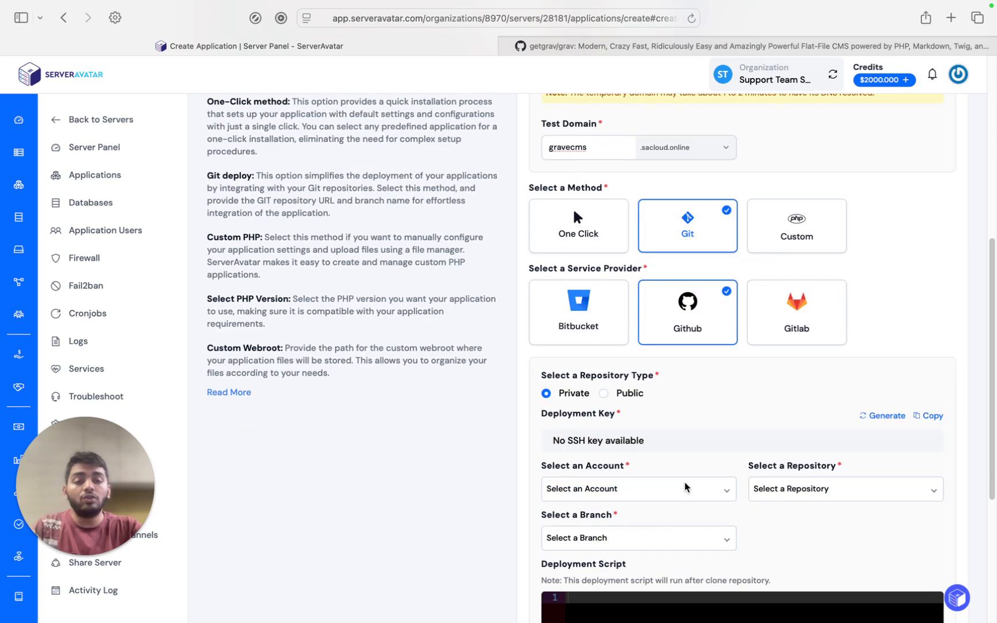
scroll(686, 487, down, 3)
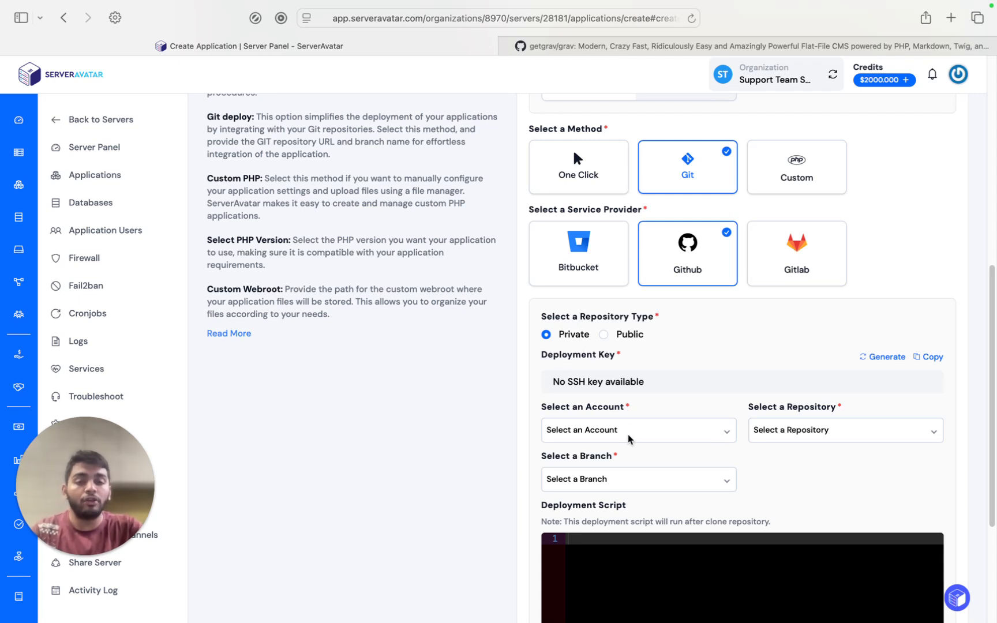
click(604, 336)
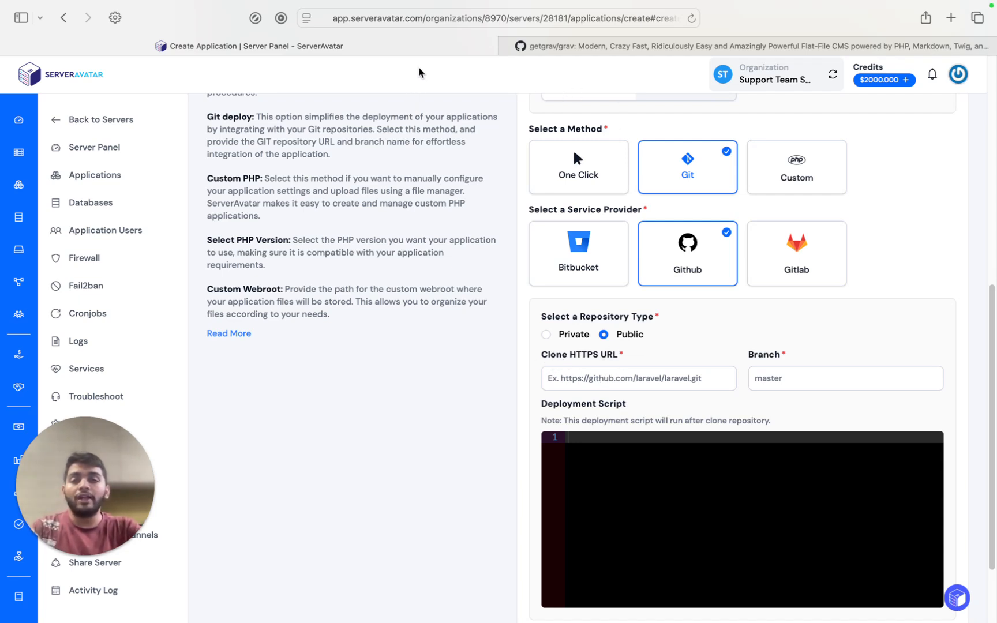
click(593, 44)
scroll(590, 109, up, 10)
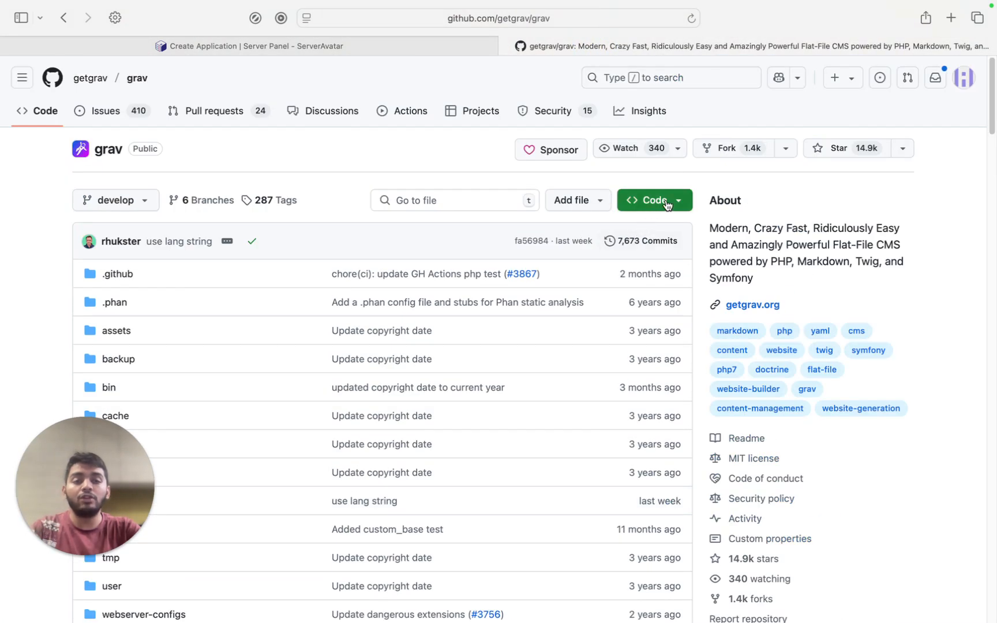
click(679, 206)
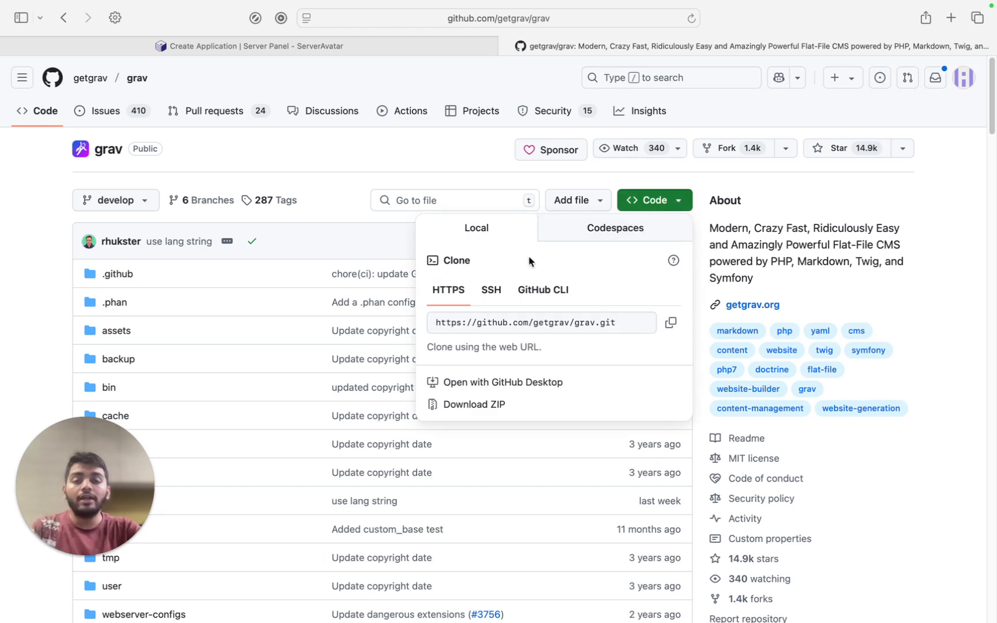
click(671, 323)
click(461, 43)
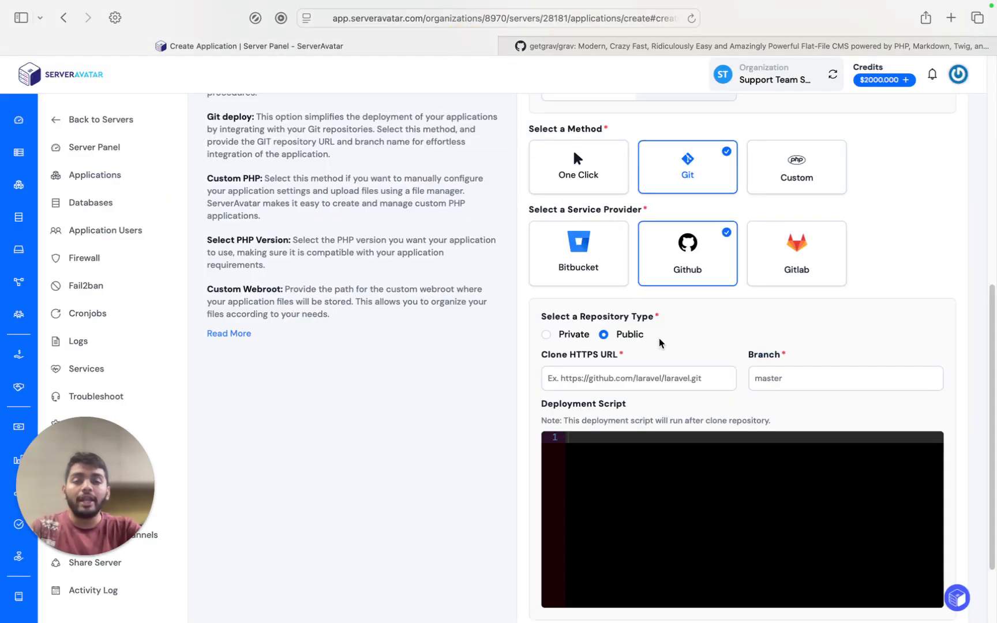
click(678, 380)
key(super+v)
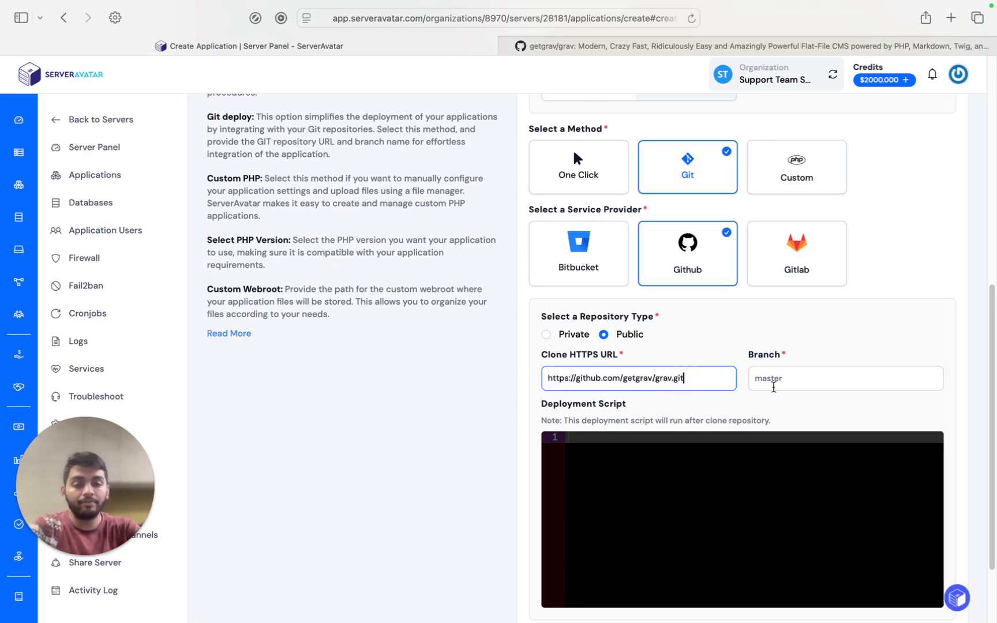
Check the Grav repository's branch on GitHub and set the branch to develop.
click(807, 379)
click(650, 56)
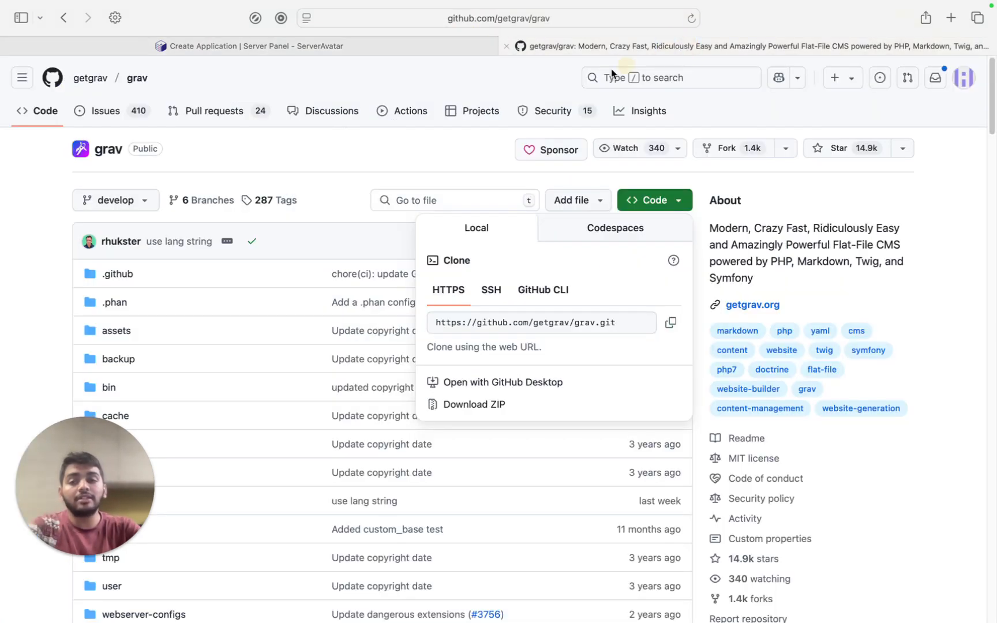
click(231, 48)
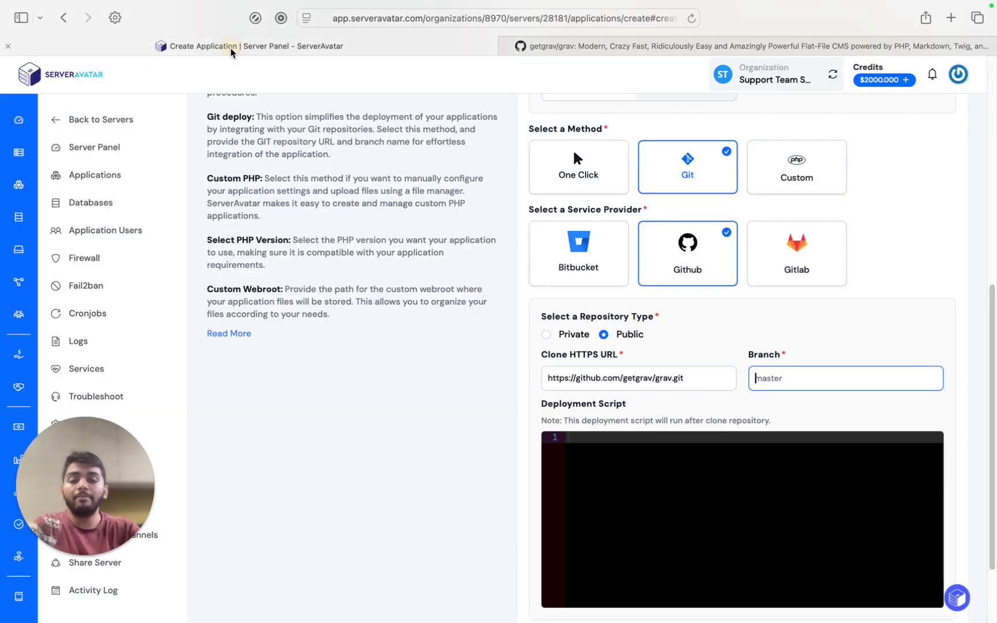
text(develop)
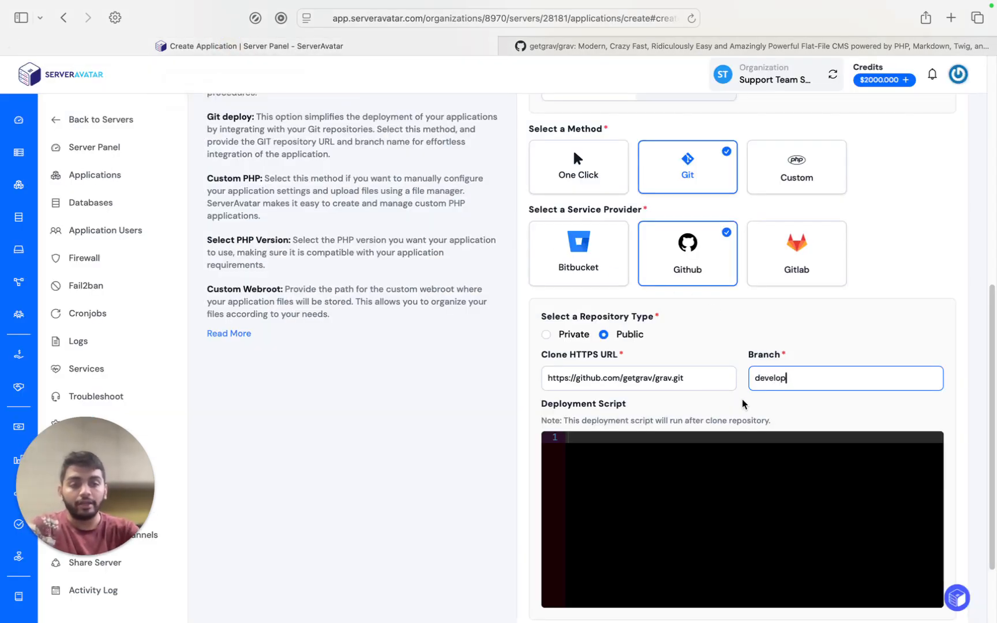
Copy the dependency install command from the README's From GitHub instructions and set the deployment script to bin/grav install.
scroll(726, 391, down, 2)
click(668, 394)
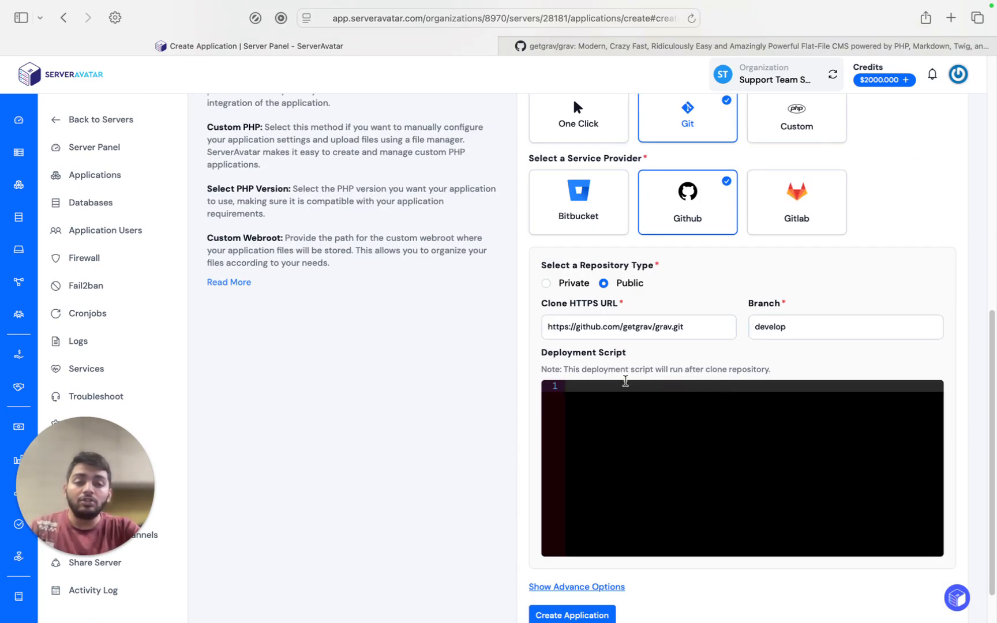
mouse_move(630, 5)
click(660, 61)
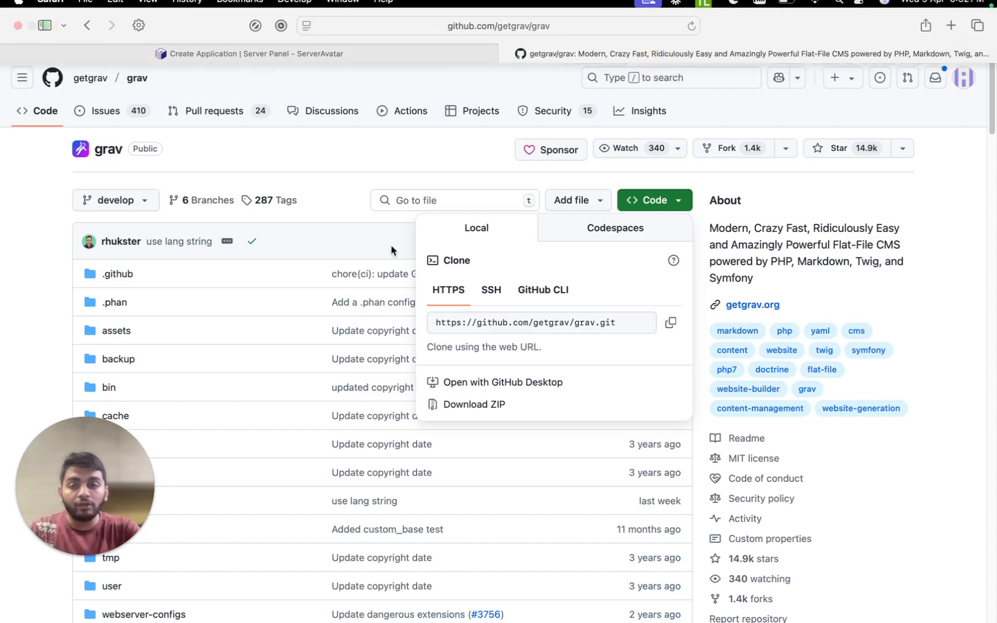
scroll(298, 270, down, 15)
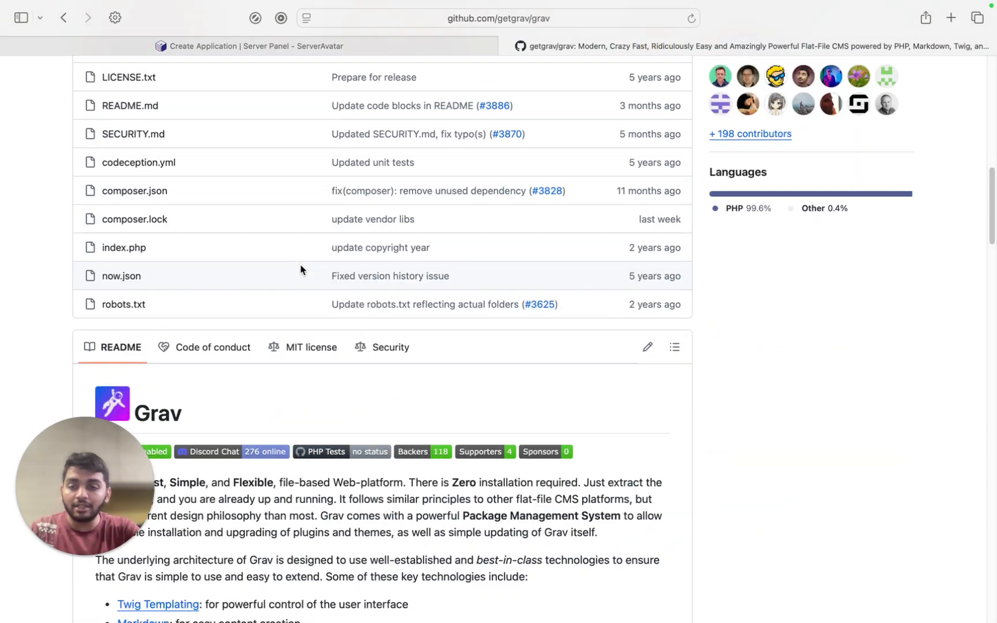
scroll(303, 271, down, 13)
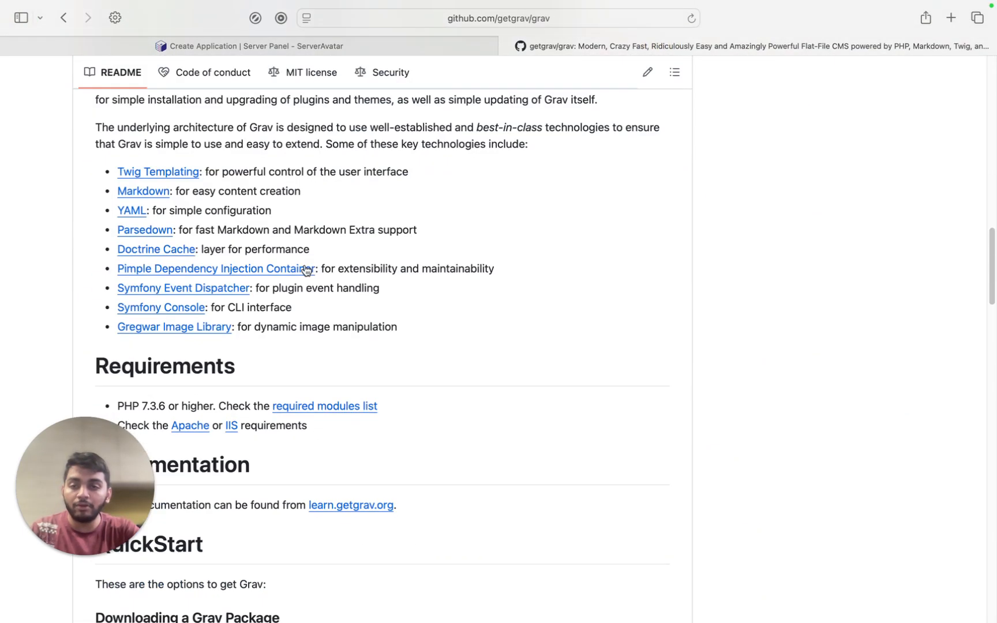
scroll(305, 270, down, 1)
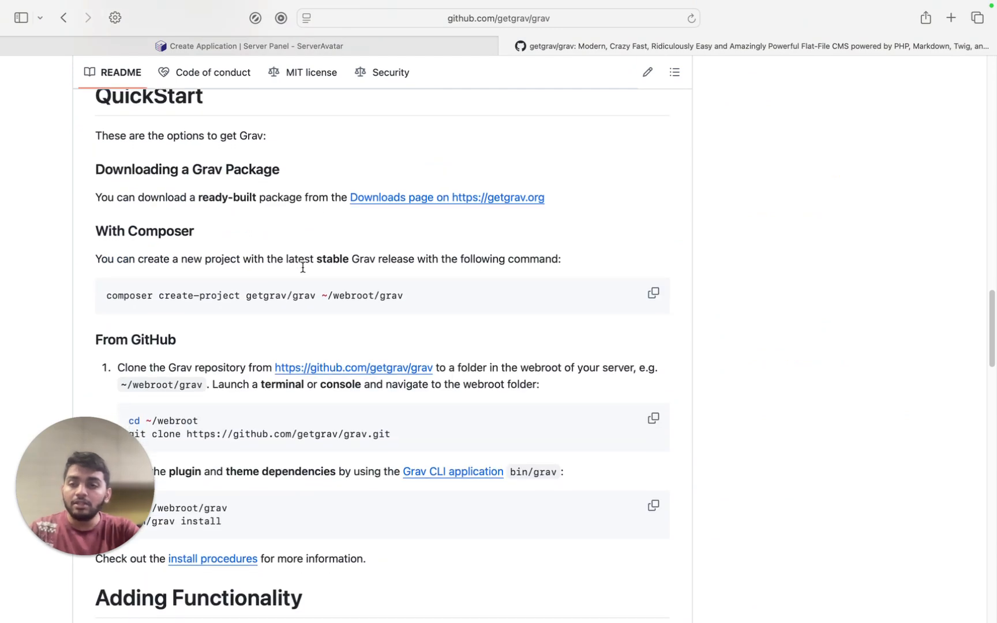
scroll(306, 271, down, 1)
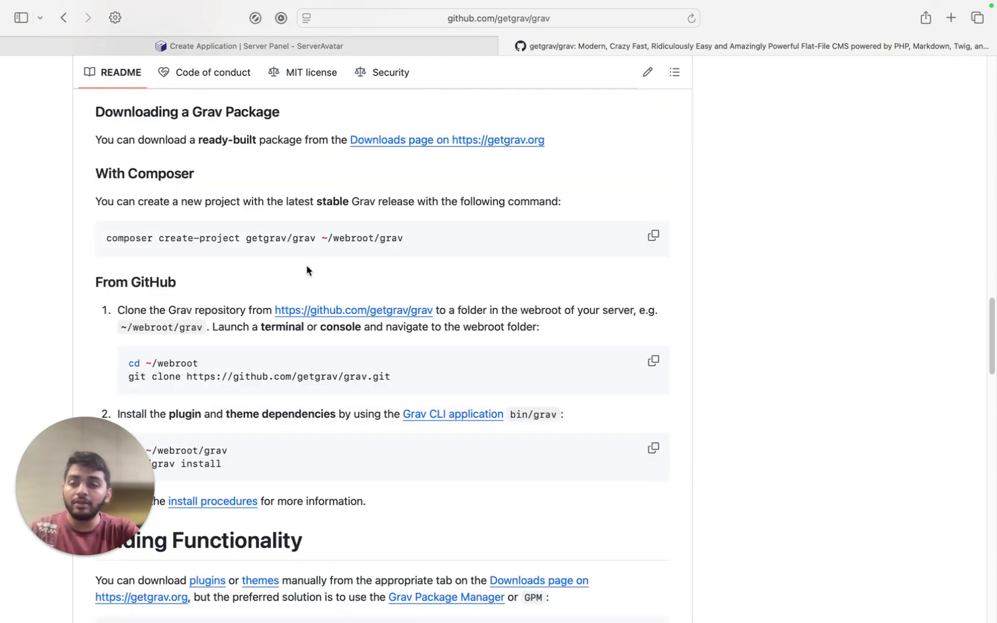
scroll(307, 270, down, 1)
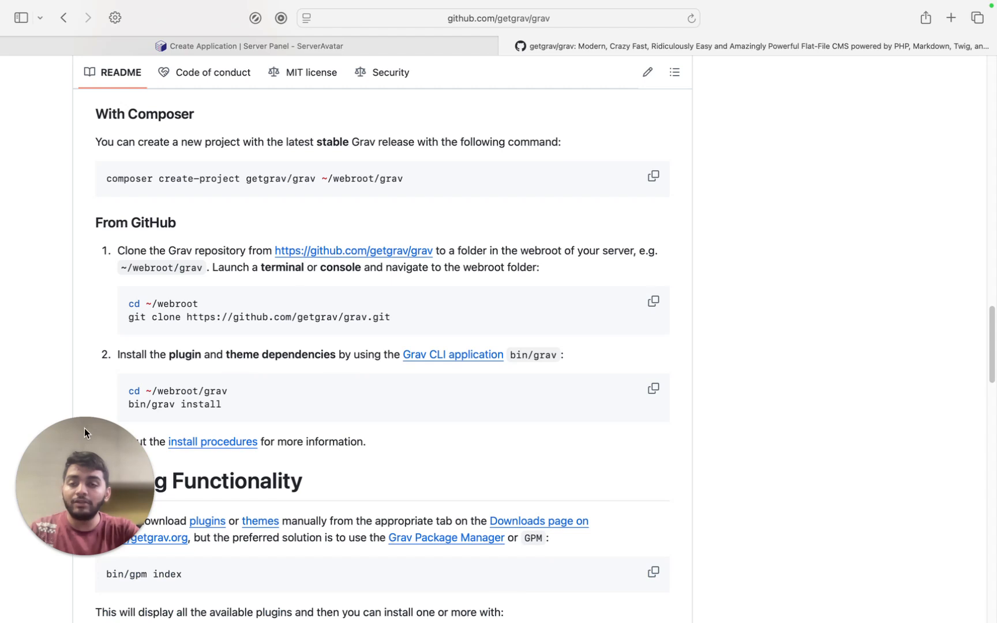
drag(129, 404, 217, 409)
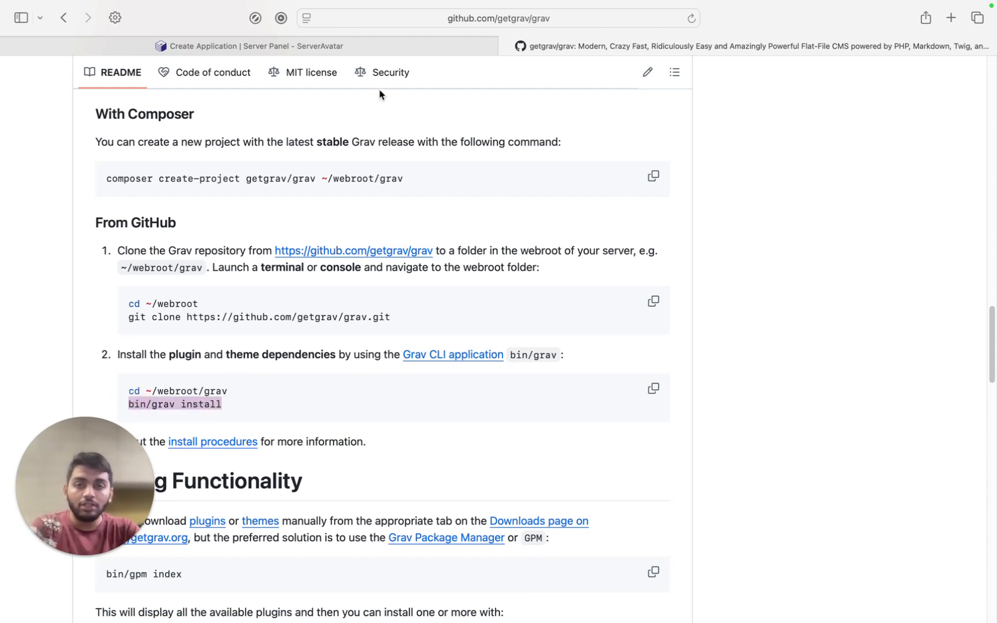
click(346, 45)
key(super+v)
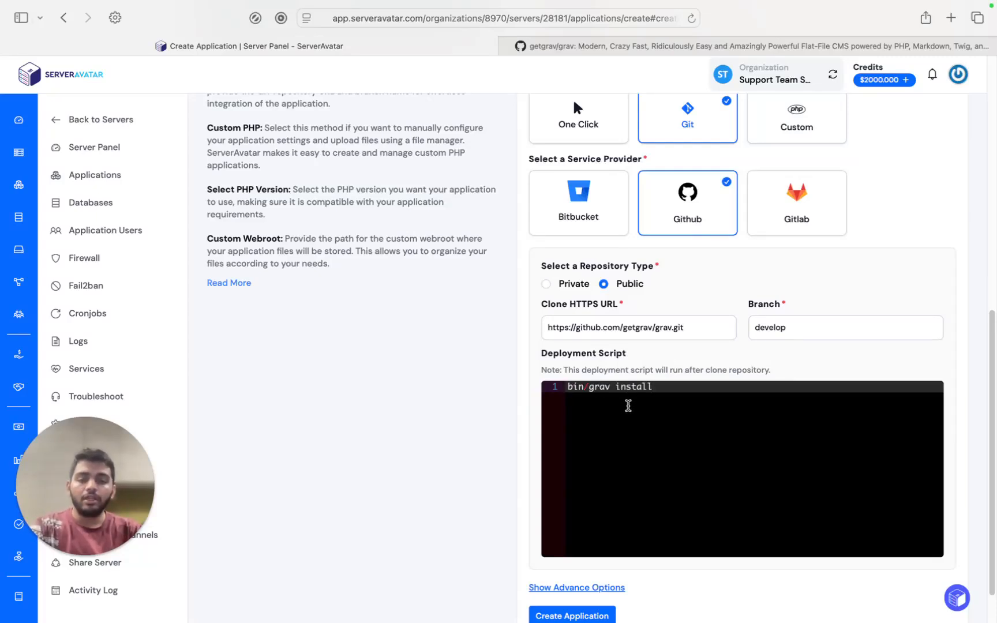
Review the advanced options for system user, PHP version and custom webroot, keep the defaults, and create the application.
scroll(522, 548, down, 2)
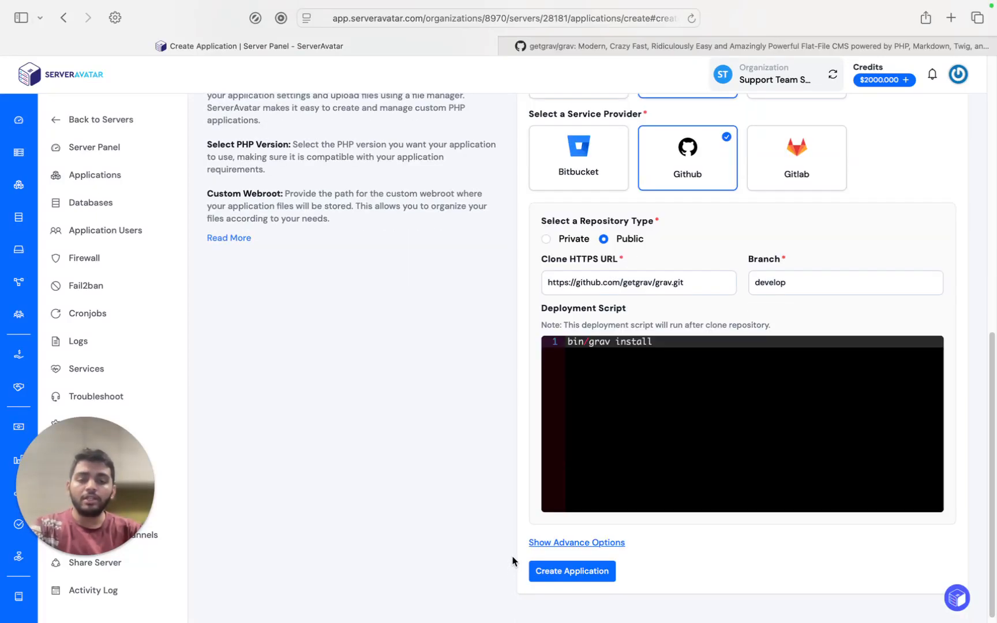
click(552, 540)
scroll(558, 543, down, 4)
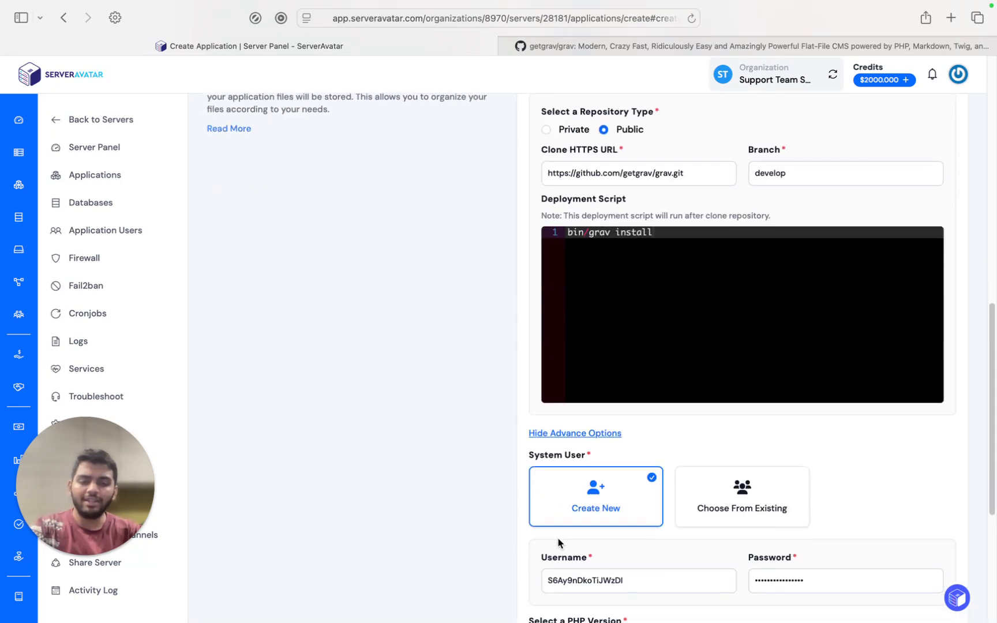
scroll(558, 543, down, 5)
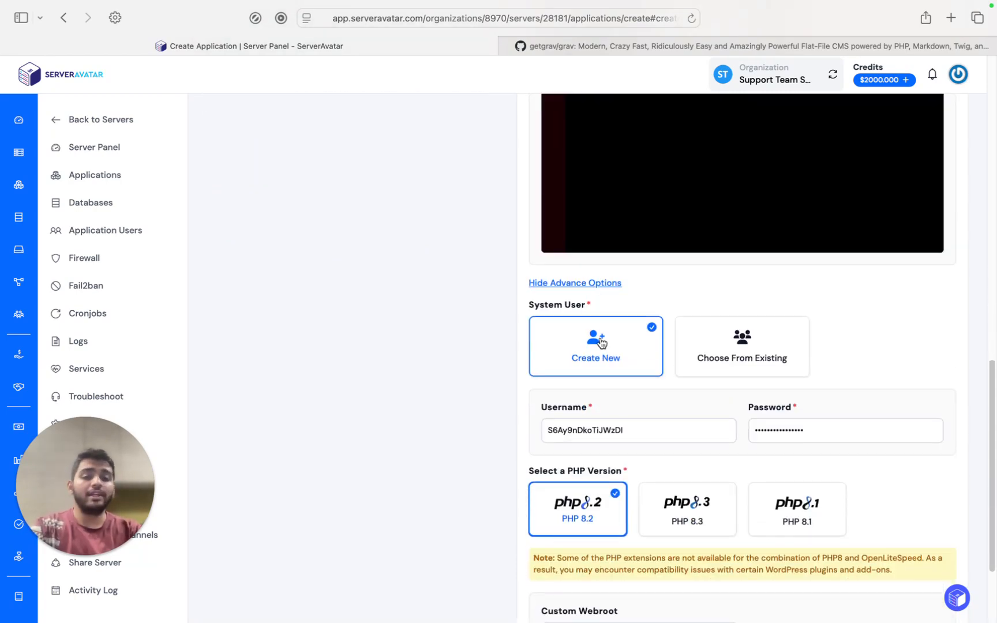
scroll(737, 358, down, 2)
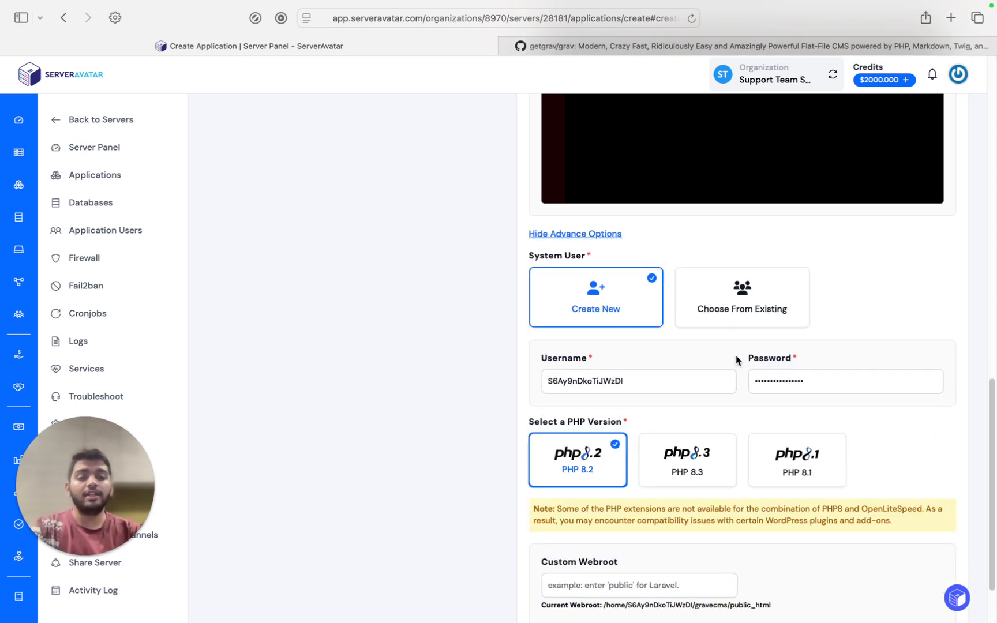
scroll(721, 364, down, 3)
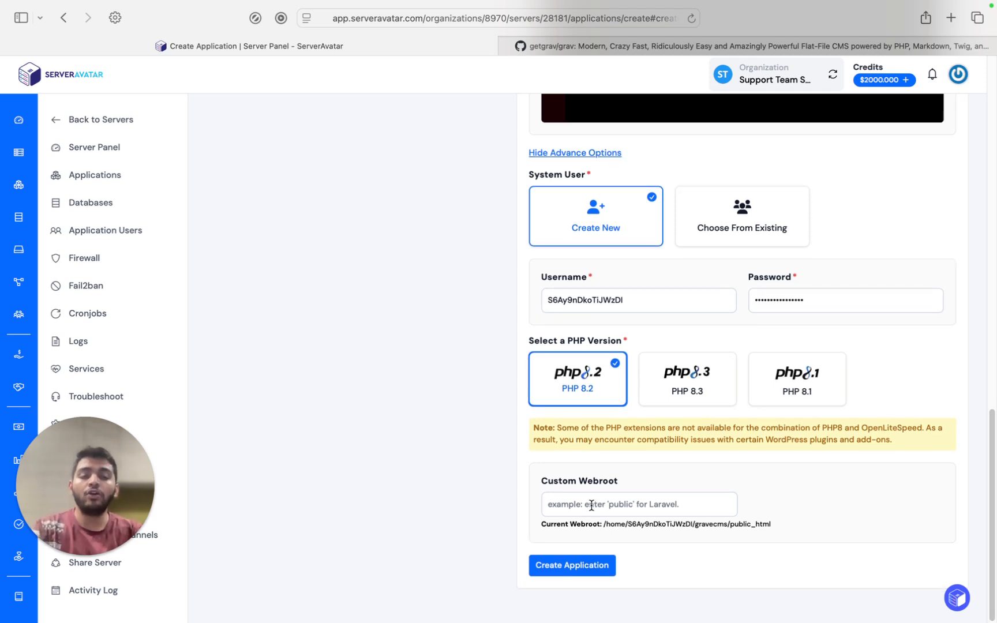
click(589, 569)
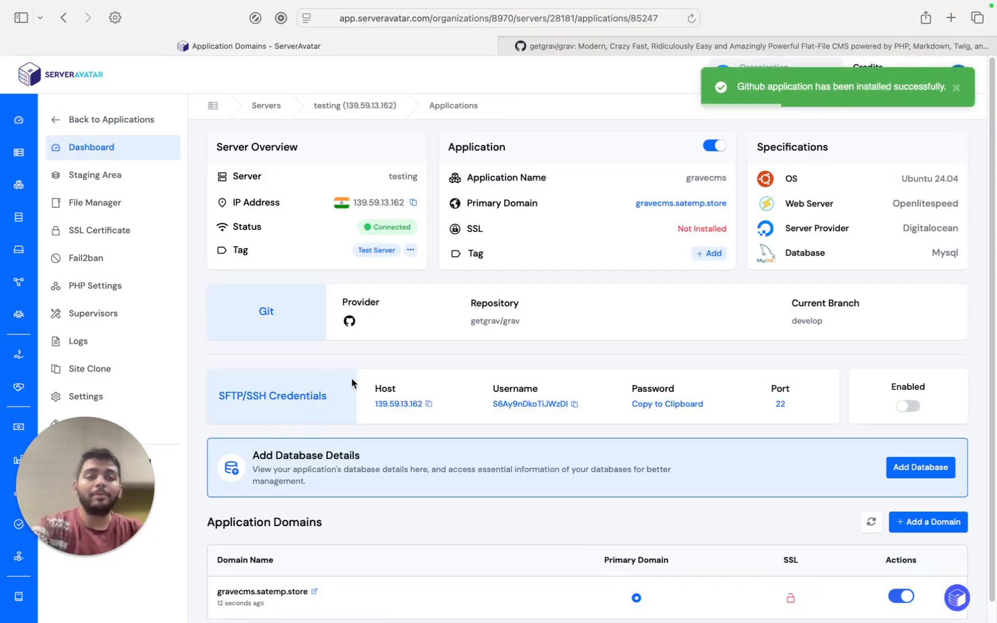
Open the application's primary domain gravecms.satemp.store and look over the Grav home page.
scroll(344, 405, down, 1)
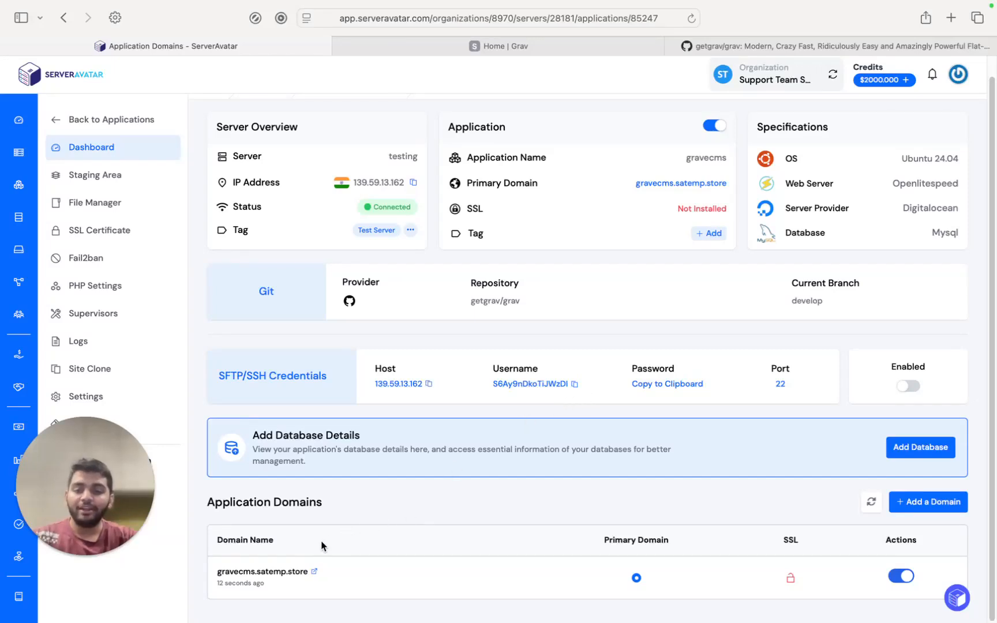
click(313, 572)
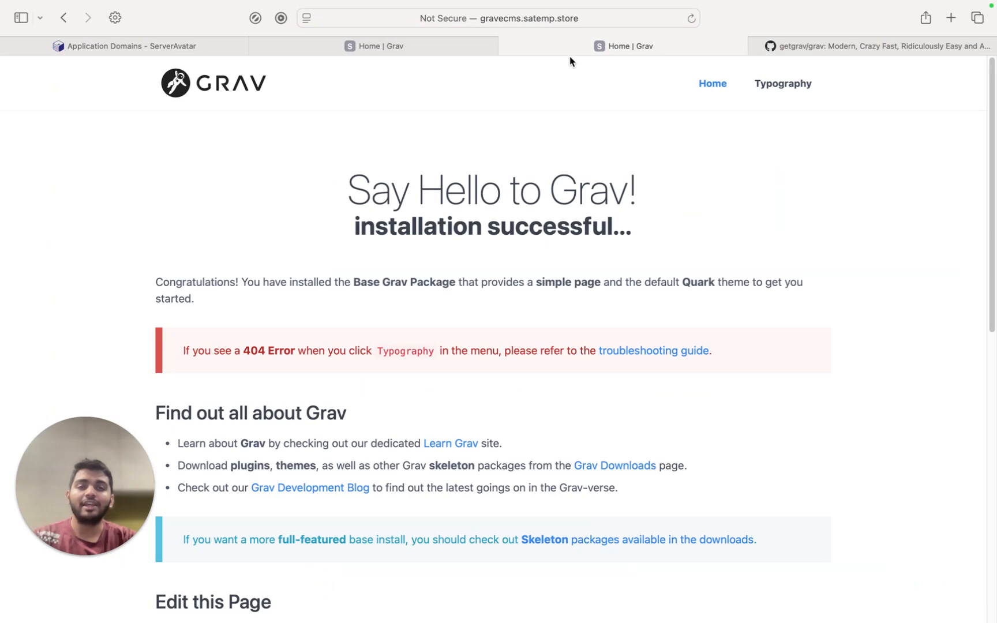
scroll(475, 186, down, 2)
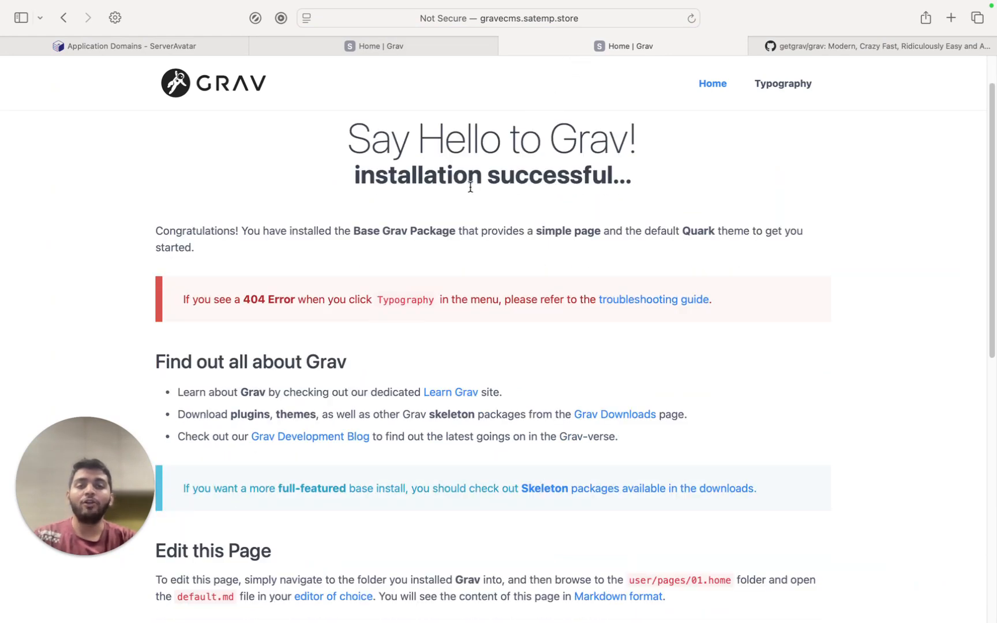
Install an automatic SSL certificate for the gravecms.satemp.store domain of the gravecms application.
click(211, 48)
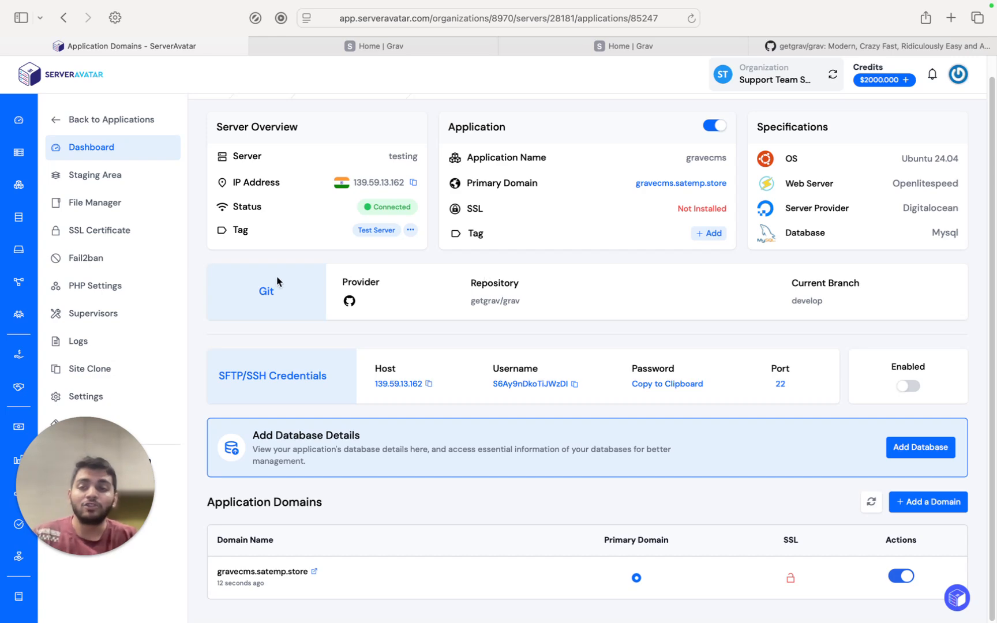
click(99, 229)
scroll(679, 389, down, 2)
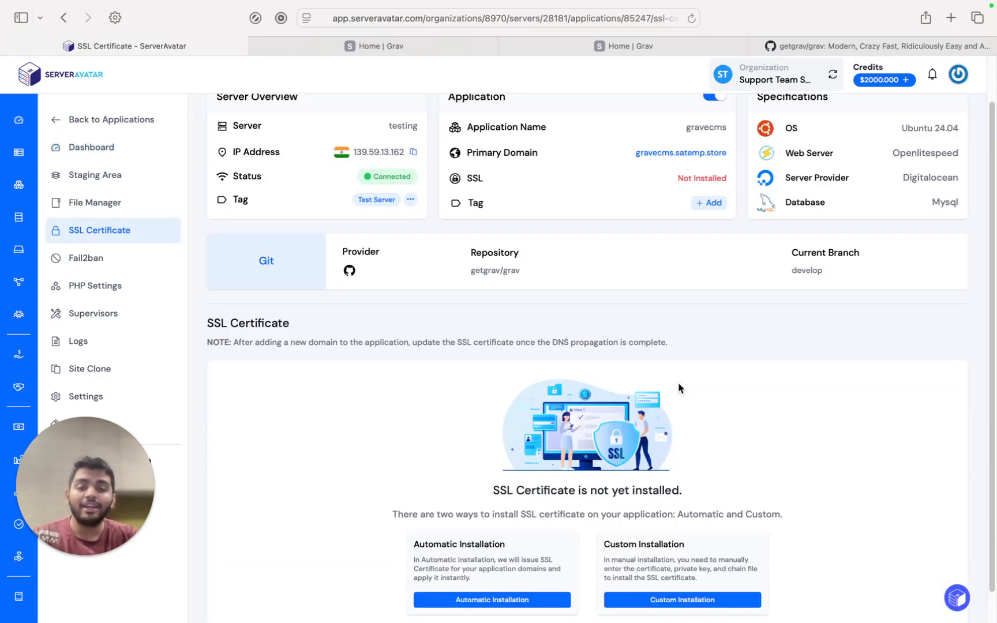
scroll(679, 389, down, 1)
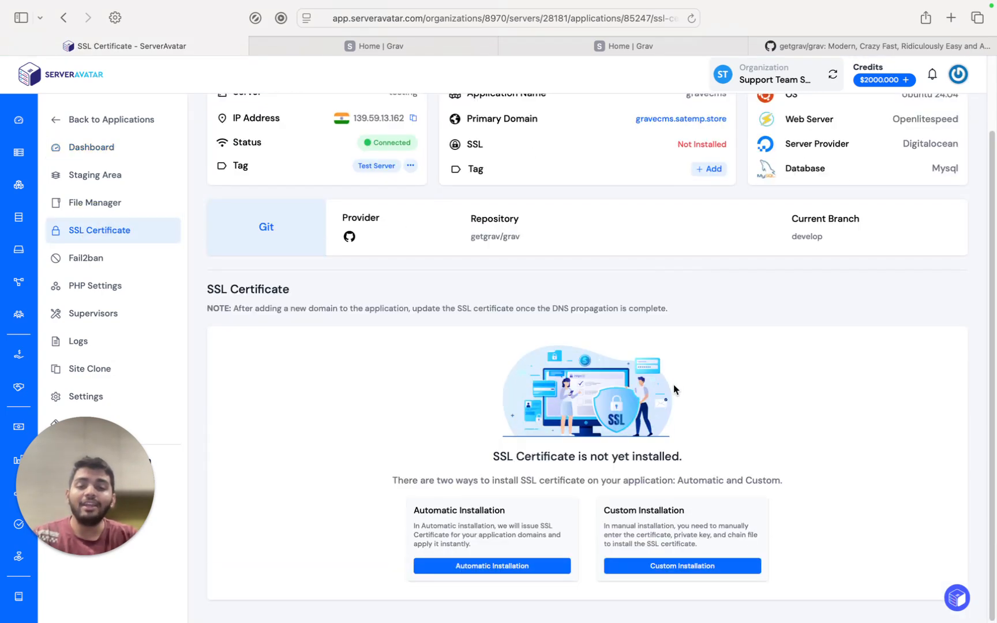
click(521, 568)
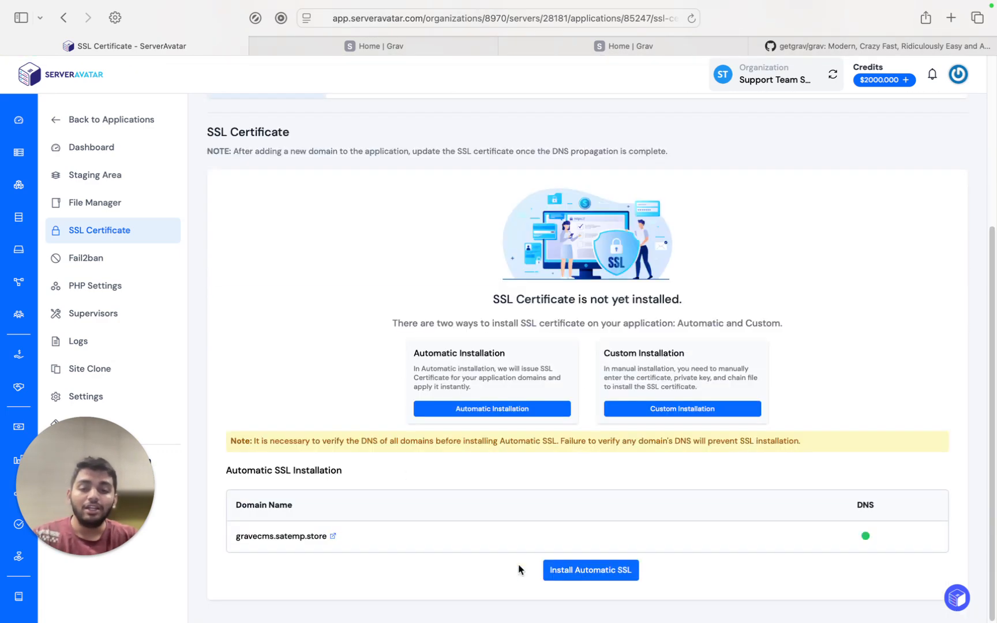
click(577, 573)
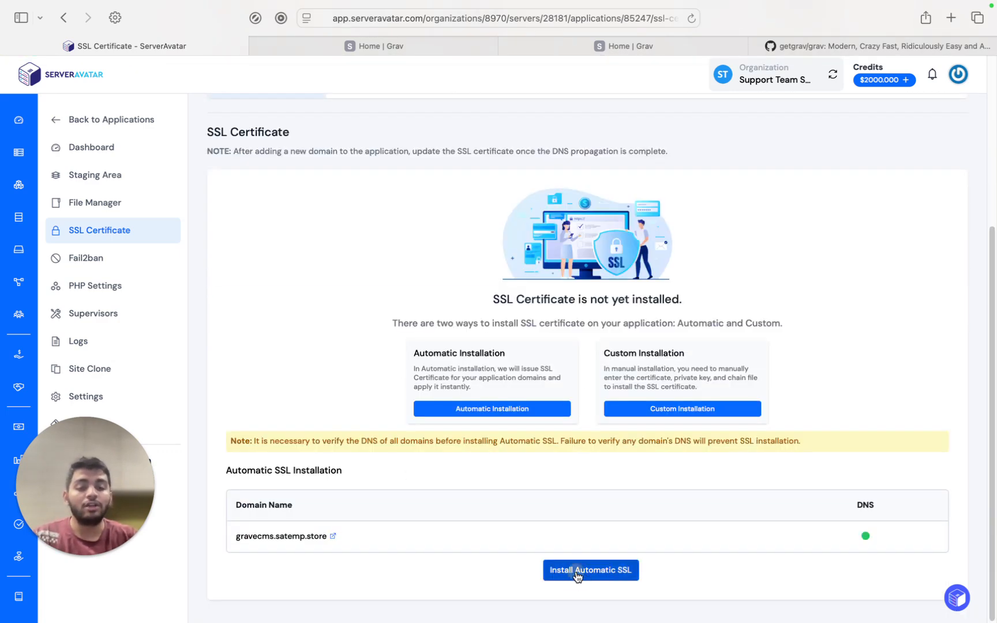